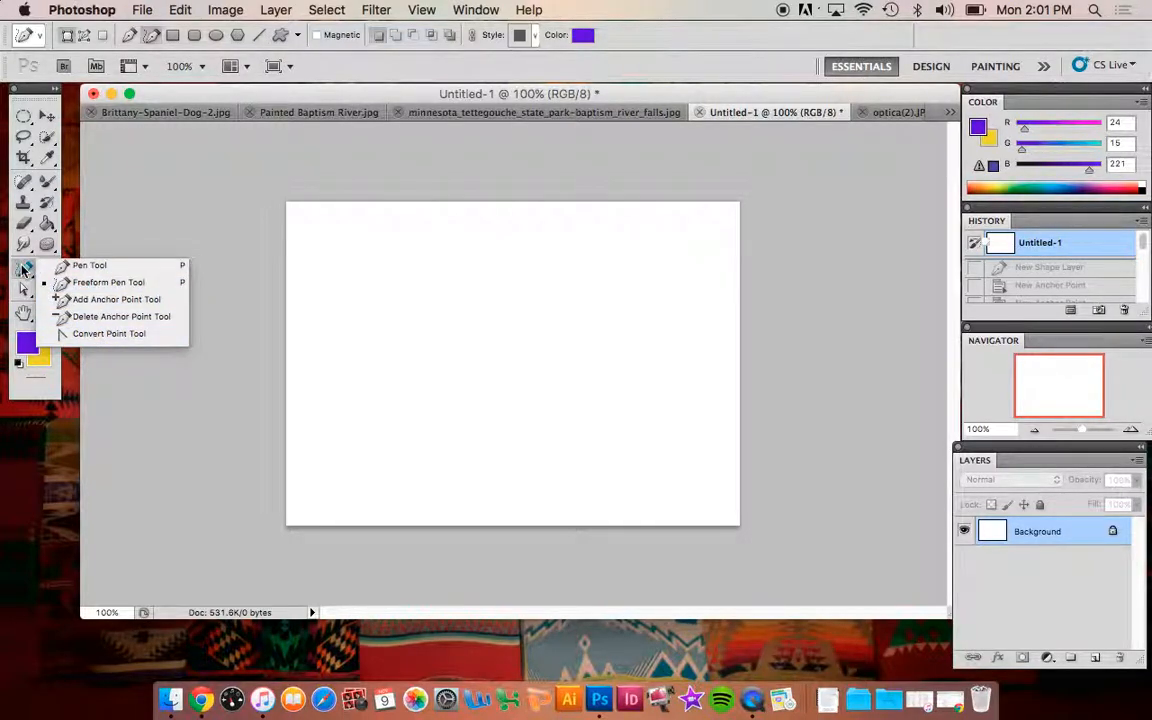
{"action": "left_click", "coordinate": [24, 268]}
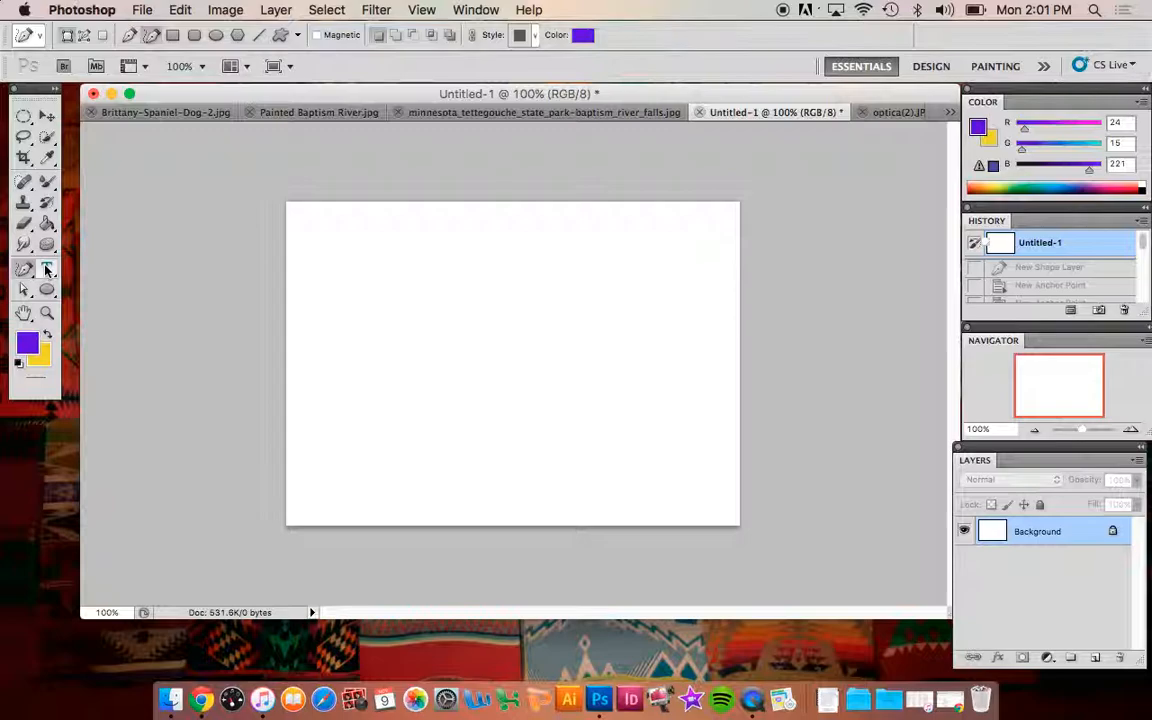
{"action": "left_click", "coordinate": [46, 270]}
{"action": "left_click", "coordinate": [46, 270]}
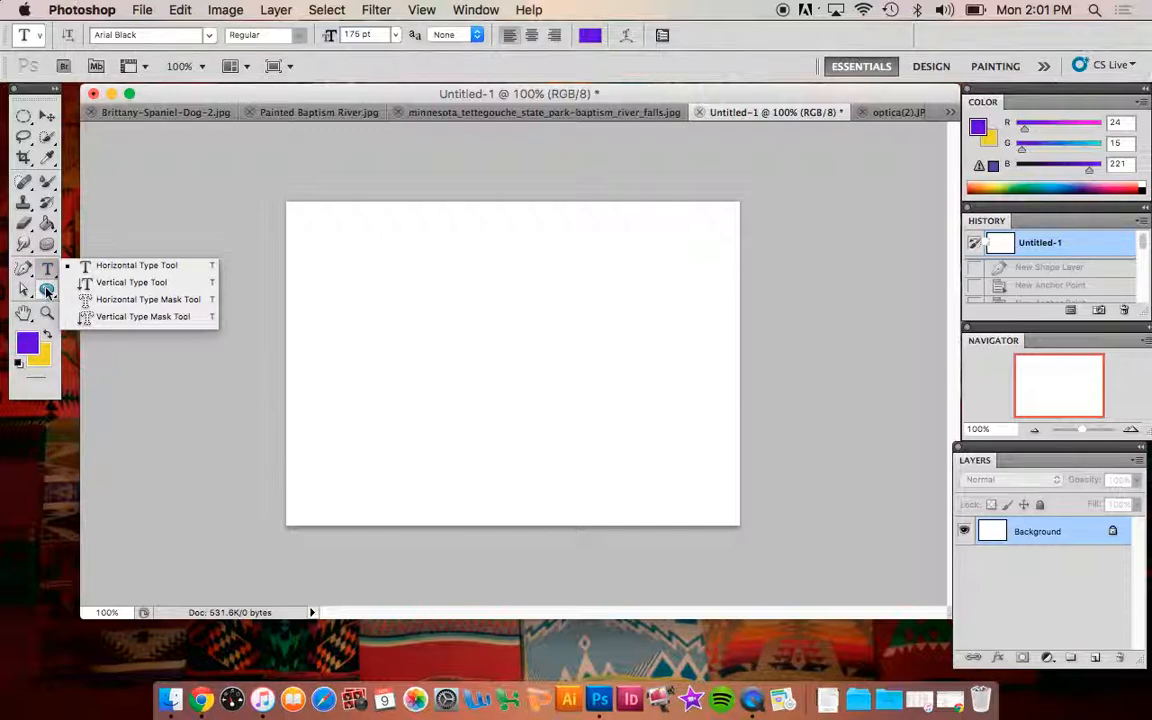
{"action": "left_click", "coordinate": [46, 290]}
{"action": "left_click", "coordinate": [46, 290]}
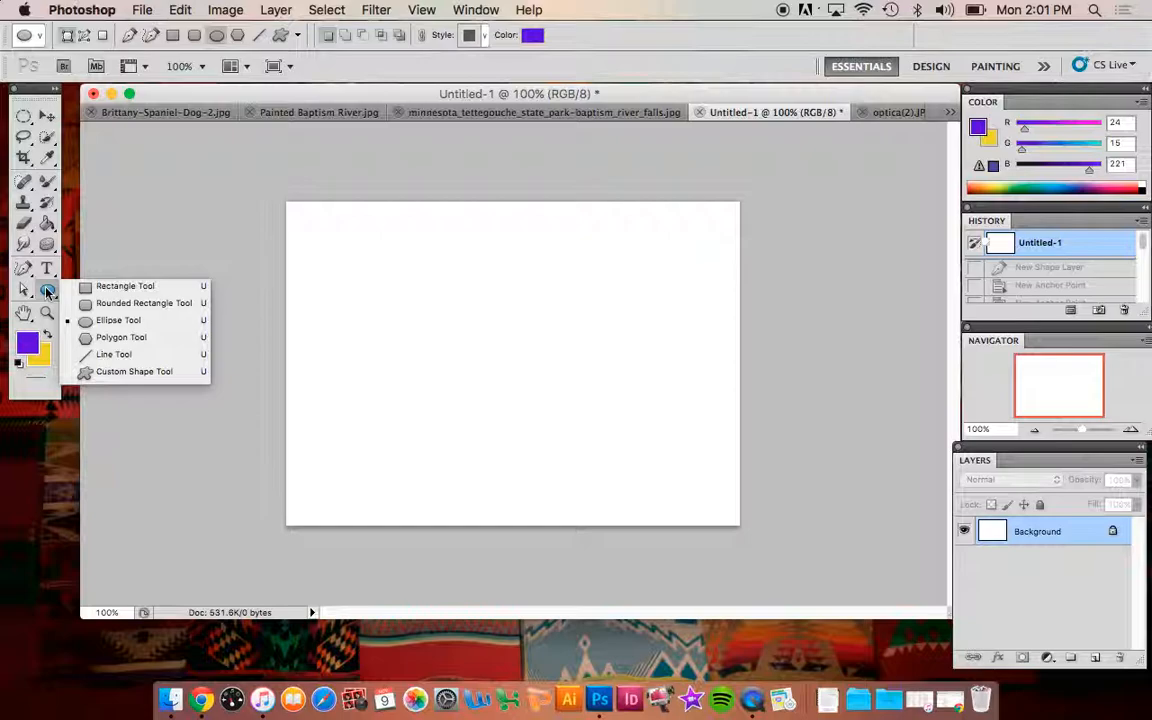
{"action": "left_click", "coordinate": [25, 270]}
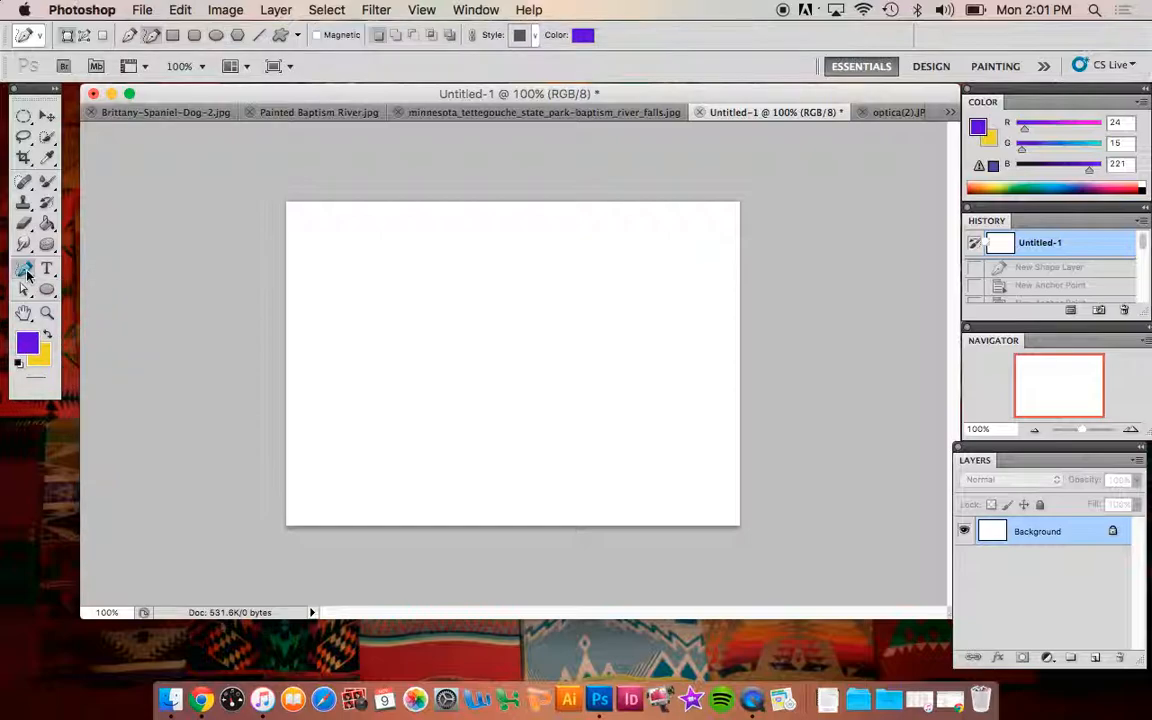
Draw a seven-point, straight-sided purple shape with a notched edge using the Pen tool, in the canvas's left half
{"action": "left_click", "coordinate": [27, 275]}
{"action": "left_click", "coordinate": [75, 265]}
{"action": "left_click", "coordinate": [338, 331]}
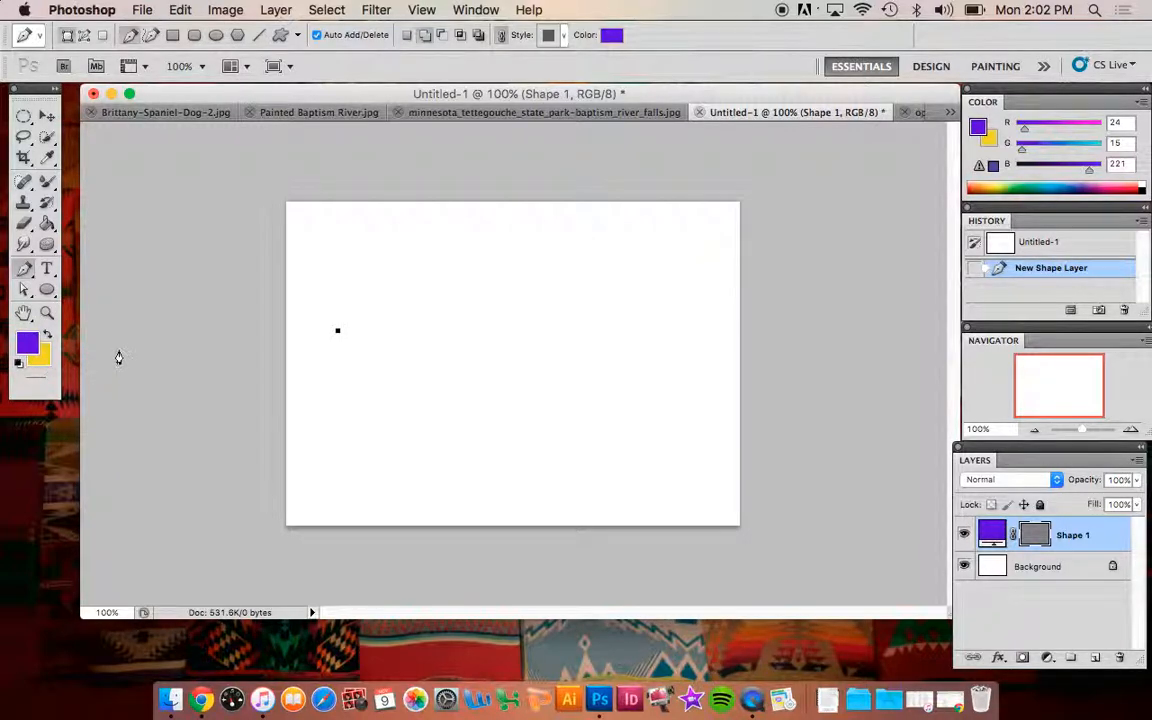
{"action": "left_click", "coordinate": [375, 271]}
{"action": "left_click", "coordinate": [443, 290]}
{"action": "left_click", "coordinate": [462, 348]}
{"action": "left_click", "coordinate": [422, 430]}
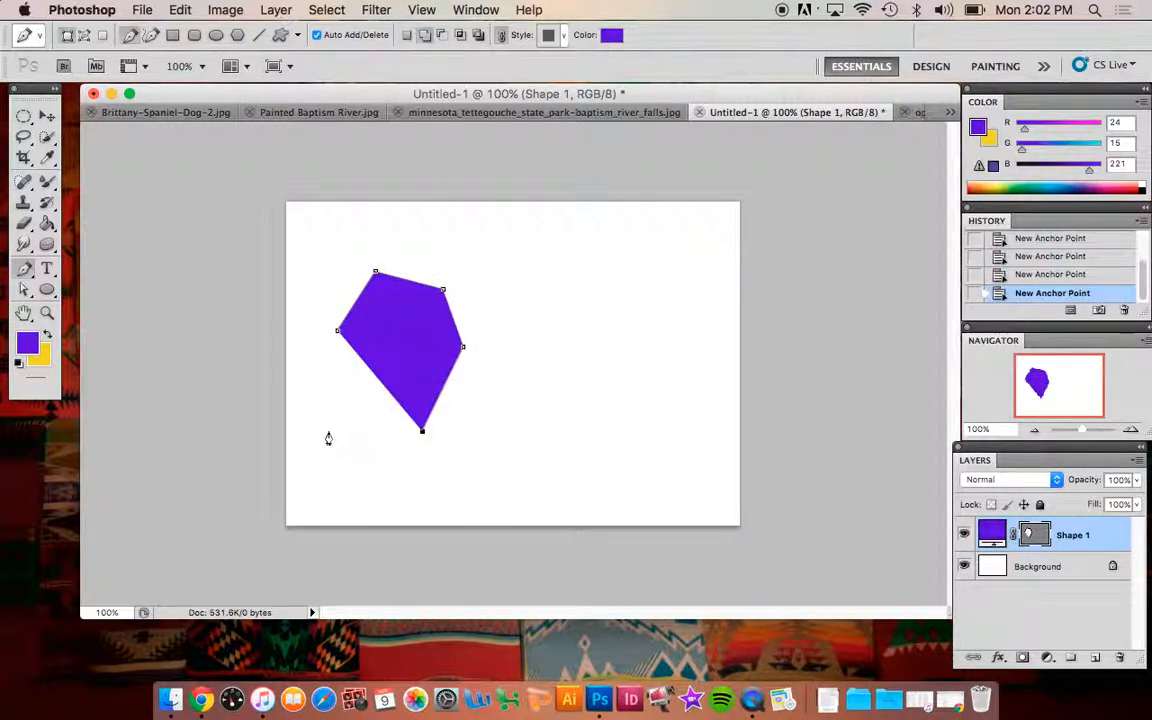
{"action": "left_click", "coordinate": [330, 430]}
{"action": "left_click", "coordinate": [370, 380]}
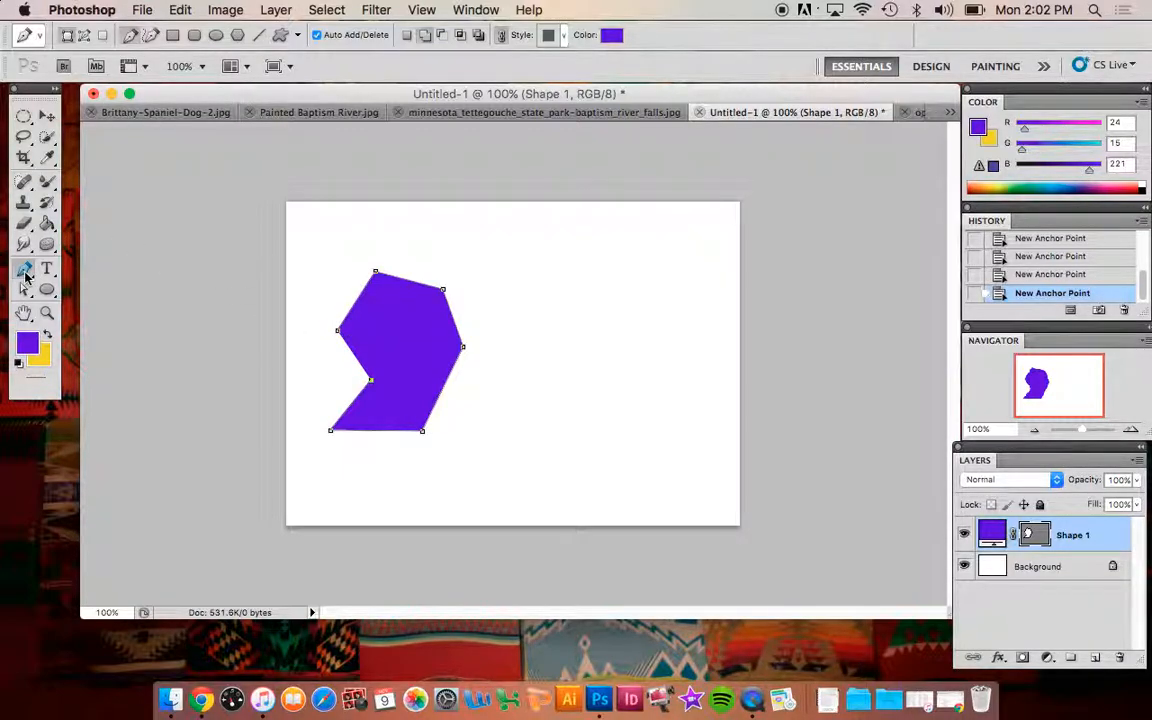
Delete the purple shape's topmost anchor point and convert the upper-right, right, lower-right and inner notch corners into smooth curve points
{"action": "left_click_drag", "start_coordinate": [25, 277], "coordinate": [80, 316]}
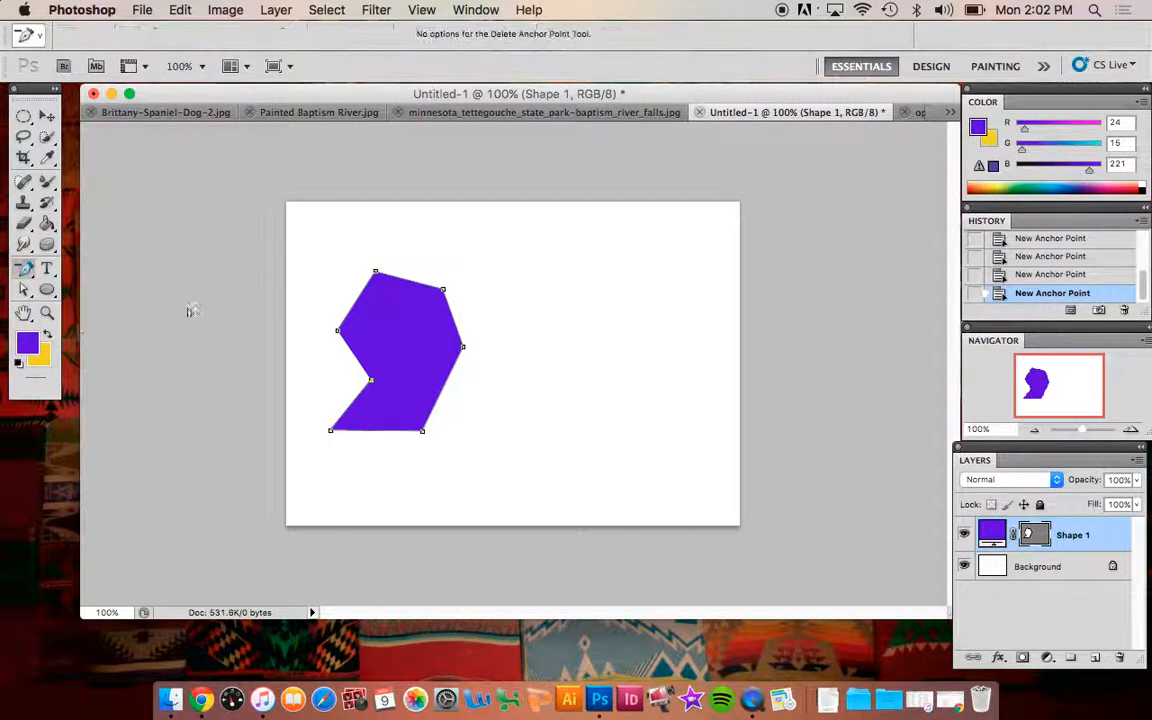
{"action": "left_click", "coordinate": [375, 271]}
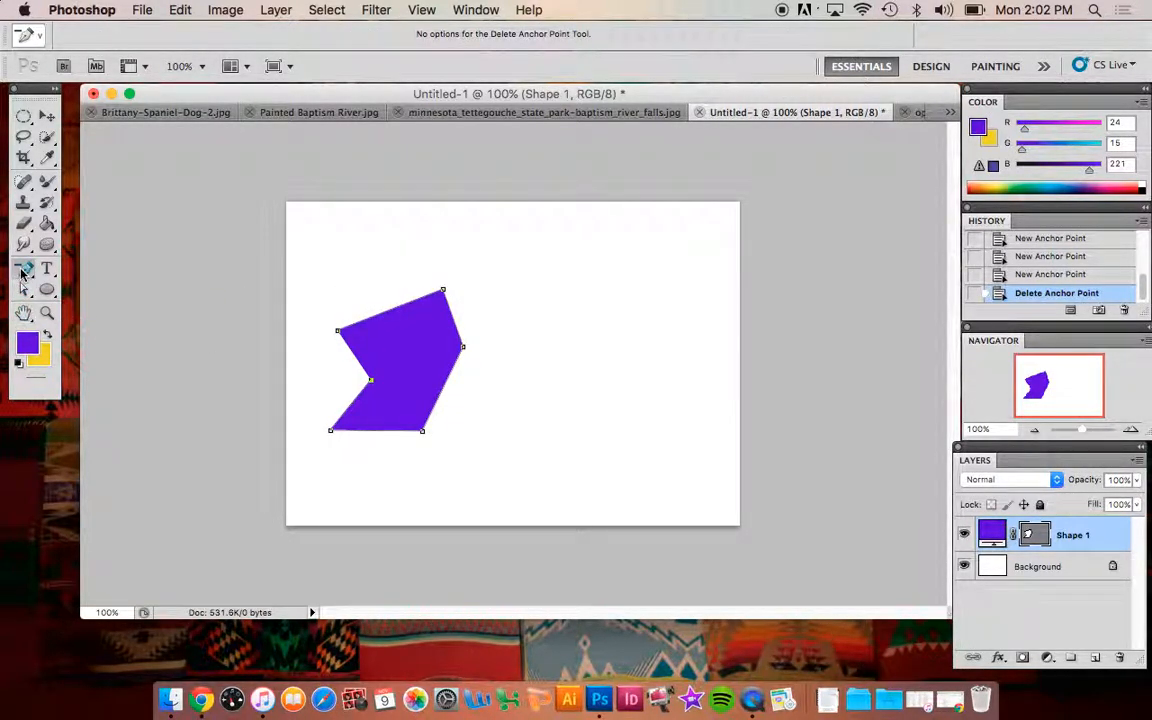
{"action": "left_click_drag", "start_coordinate": [25, 268], "coordinate": [88, 334]}
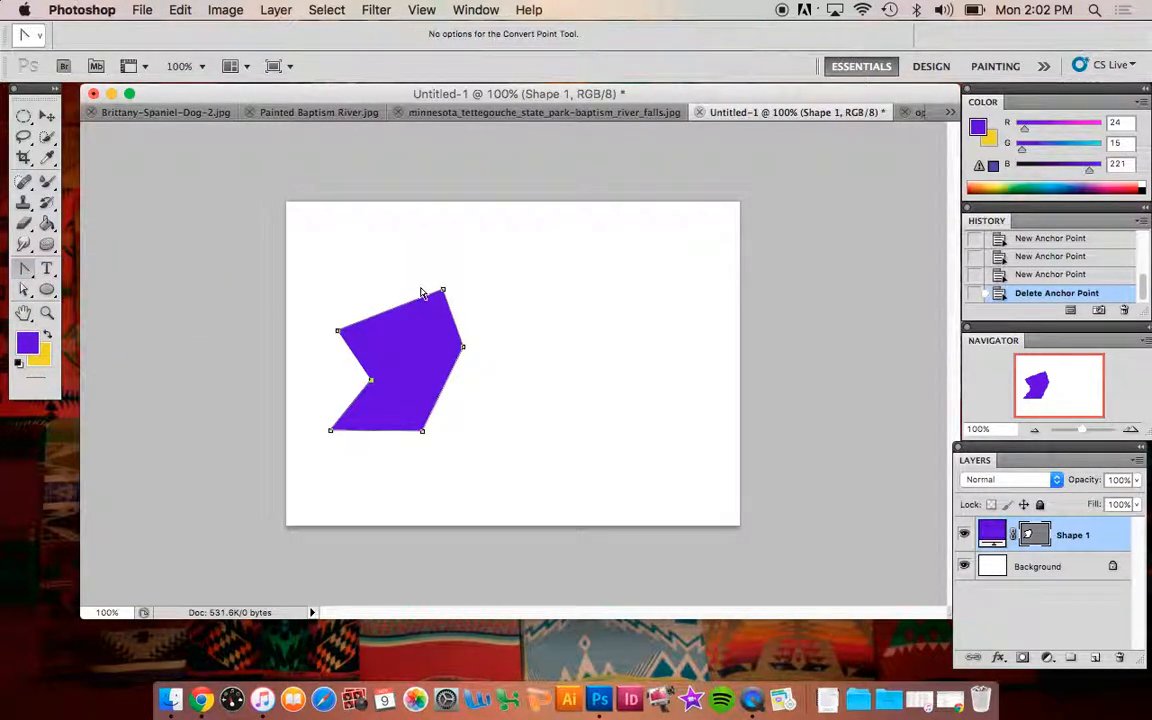
{"action": "left_click_drag", "start_coordinate": [443, 291], "coordinate": [474, 298]}
{"action": "left_click_drag", "start_coordinate": [462, 347], "coordinate": [457, 376]}
{"action": "left_click_drag", "start_coordinate": [422, 433], "coordinate": [391, 455]}
{"action": "left_click_drag", "start_coordinate": [370, 382], "coordinate": [368, 326]}
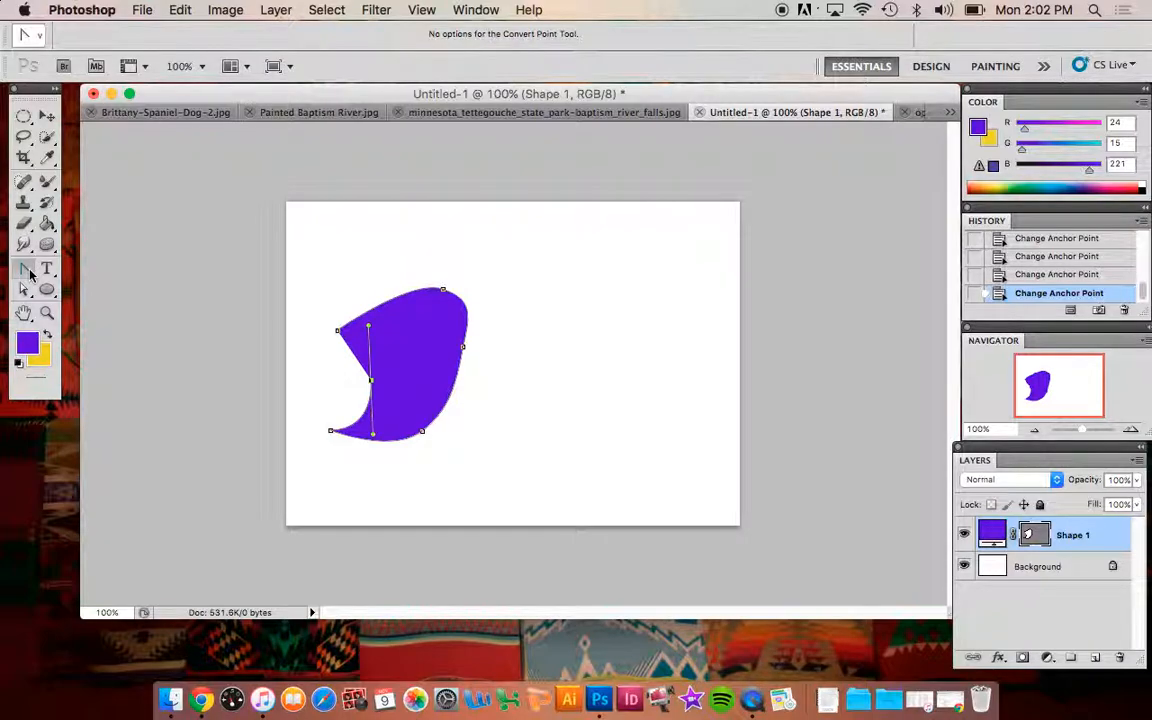
Add an anchor point on the shape's upper-left edge and pull it outward to round off the top
{"action": "left_click_drag", "start_coordinate": [30, 272], "coordinate": [100, 298]}
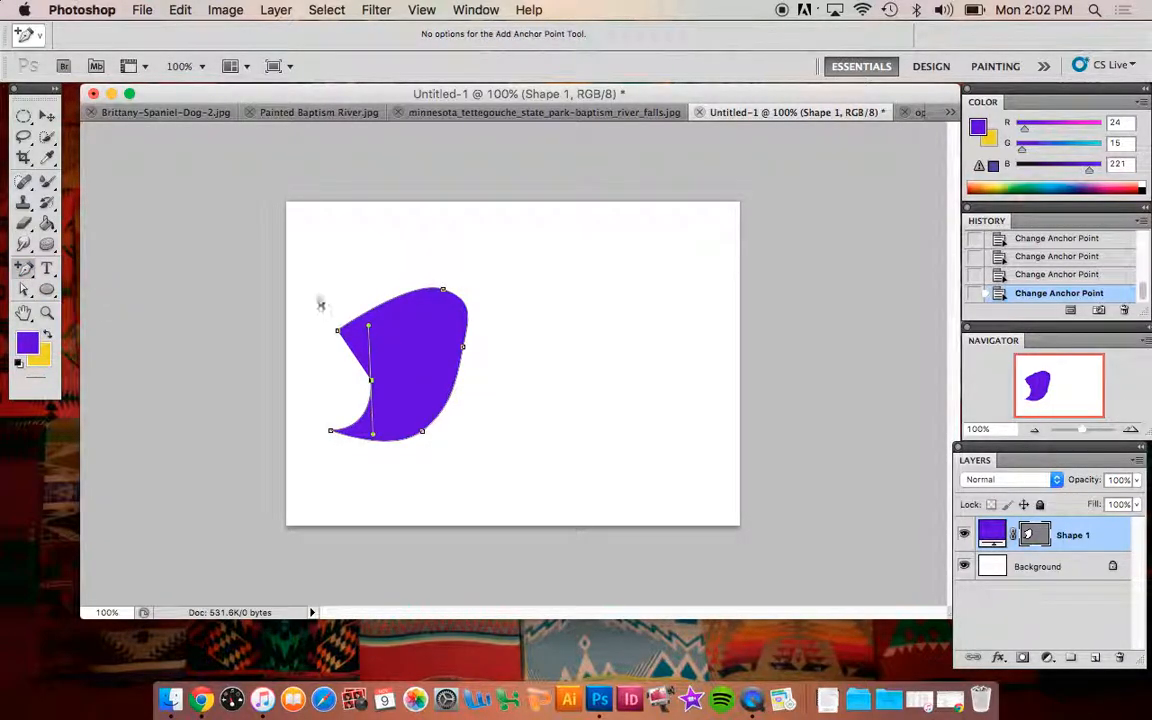
{"action": "left_click", "coordinate": [381, 307]}
{"action": "left_click", "coordinate": [47, 116]}
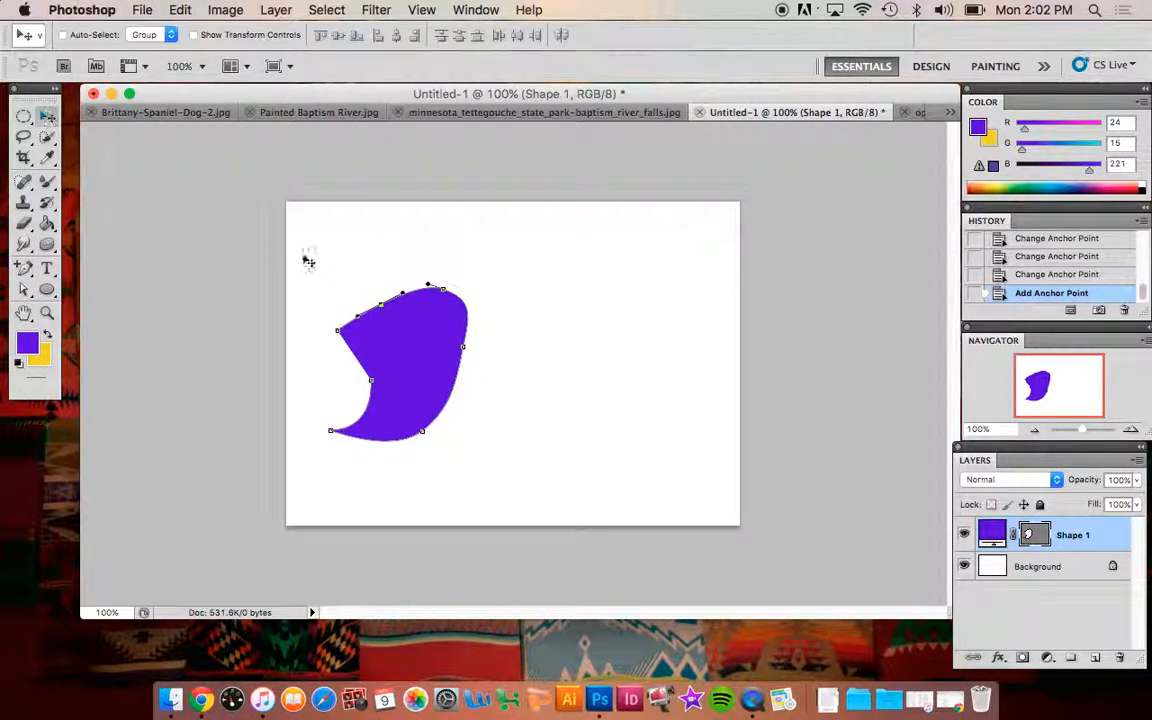
{"action": "left_click", "coordinate": [25, 290]}
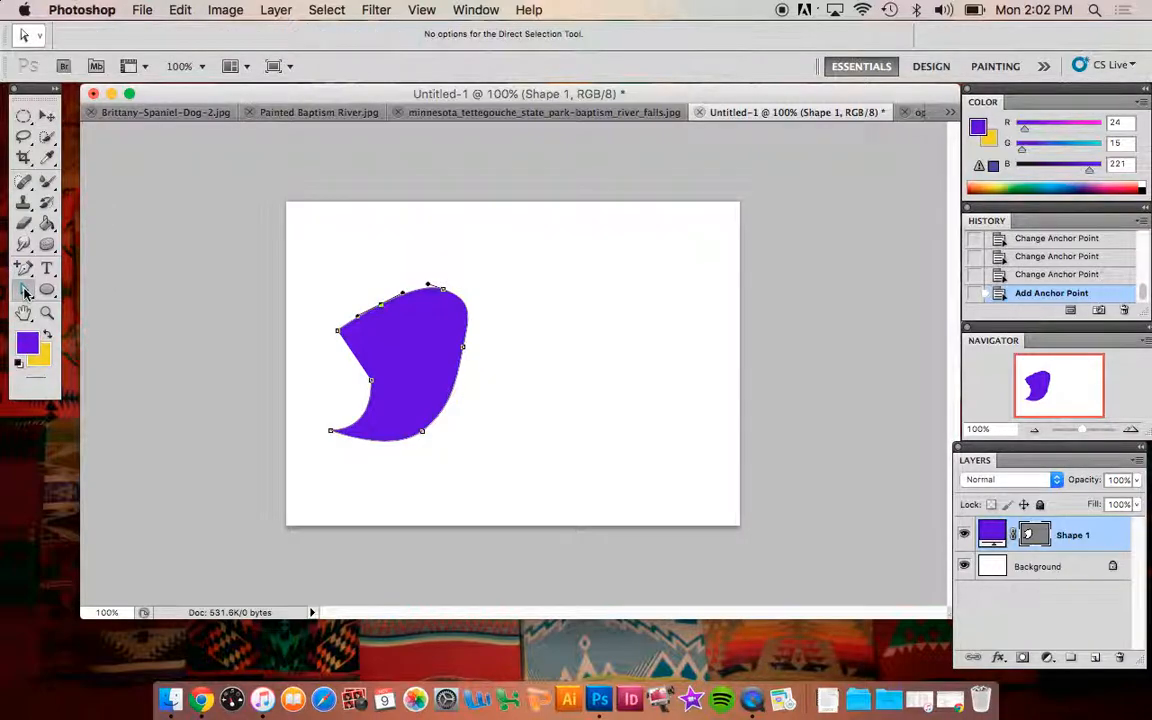
{"action": "left_click_drag", "start_coordinate": [25, 290], "coordinate": [75, 310]}
{"action": "mouse_move", "coordinate": [384, 310]}
{"action": "left_mouse_down"}
{"action": "mouse_move", "coordinate": [376, 272]}
{"action": "mouse_move", "coordinate": [373, 288]}
{"action": "left_mouse_up"}
Move the right and lower-right anchor points slightly outward, and adjust the control handle near the lower-left tip to straighten the notch's lower edge
{"action": "left_click_drag", "start_coordinate": [463, 346], "coordinate": [471, 366]}
{"action": "left_click_drag", "start_coordinate": [424, 437], "coordinate": [427, 442]}
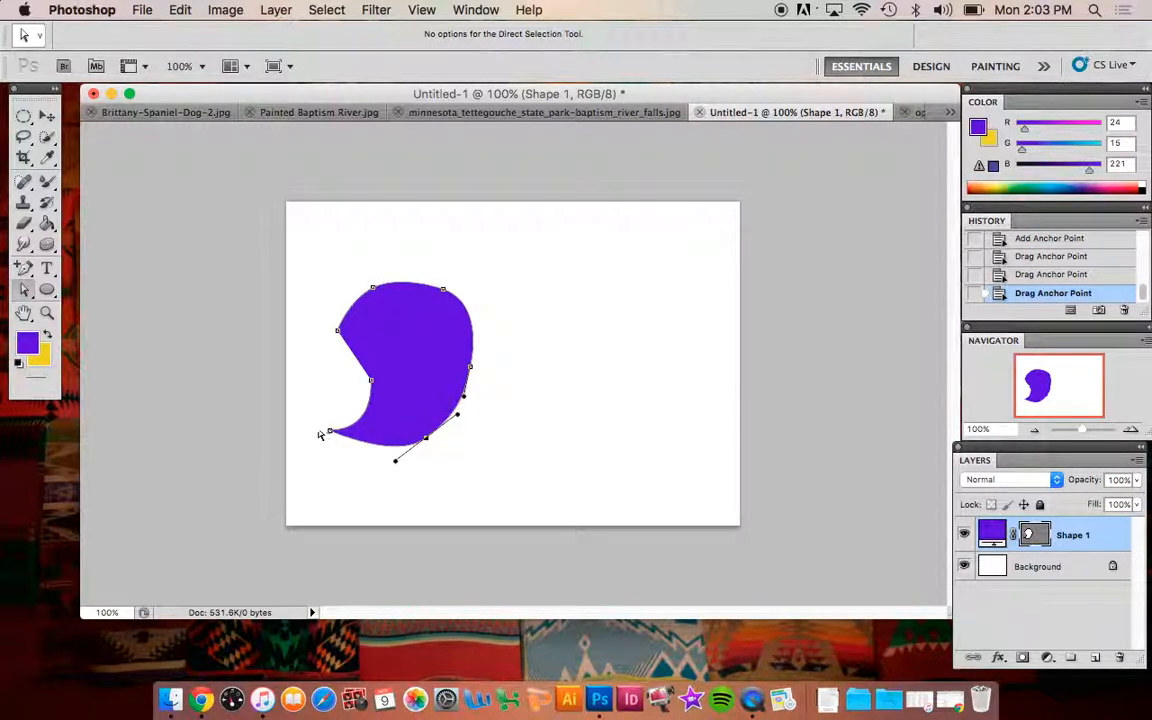
{"action": "left_click_drag", "start_coordinate": [331, 432], "coordinate": [352, 404]}
{"action": "left_click", "coordinate": [566, 375]}
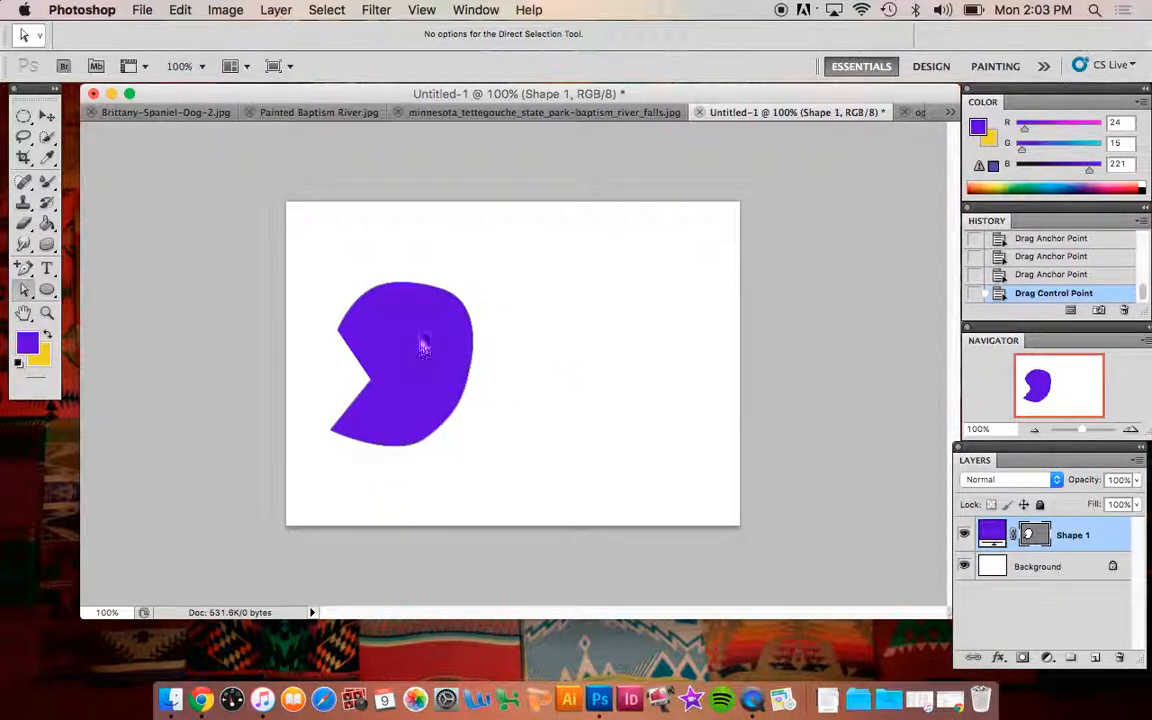
{"action": "left_click", "coordinate": [26, 291]}
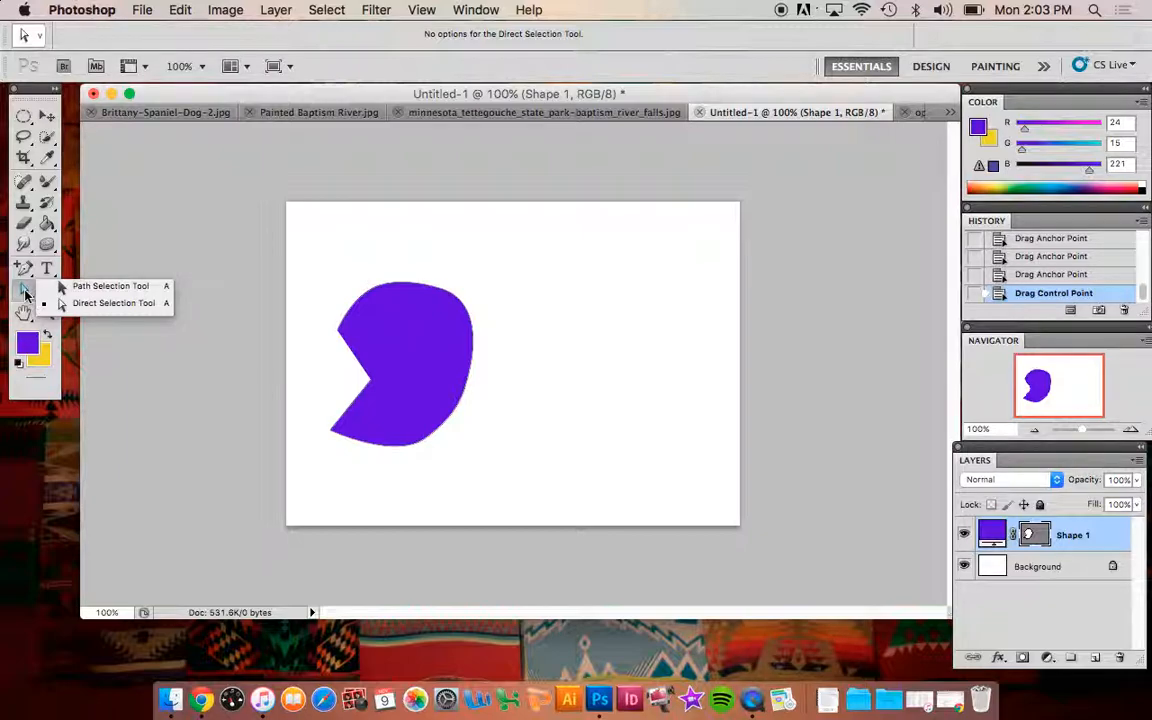
{"action": "left_click", "coordinate": [26, 291]}
{"action": "left_click", "coordinate": [26, 291]}
Draw a small ellipse as an eye in the upper part of the purple shape, and swap the foreground and background colours
{"action": "left_click", "coordinate": [47, 291]}
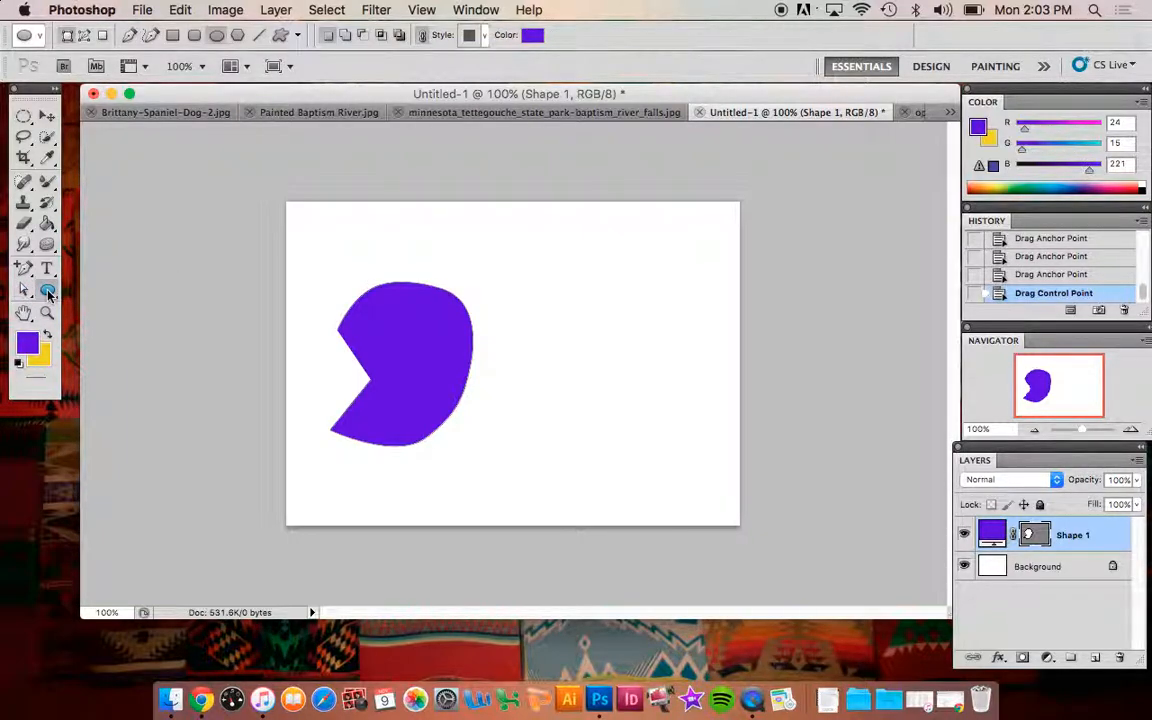
{"action": "left_click", "coordinate": [47, 291]}
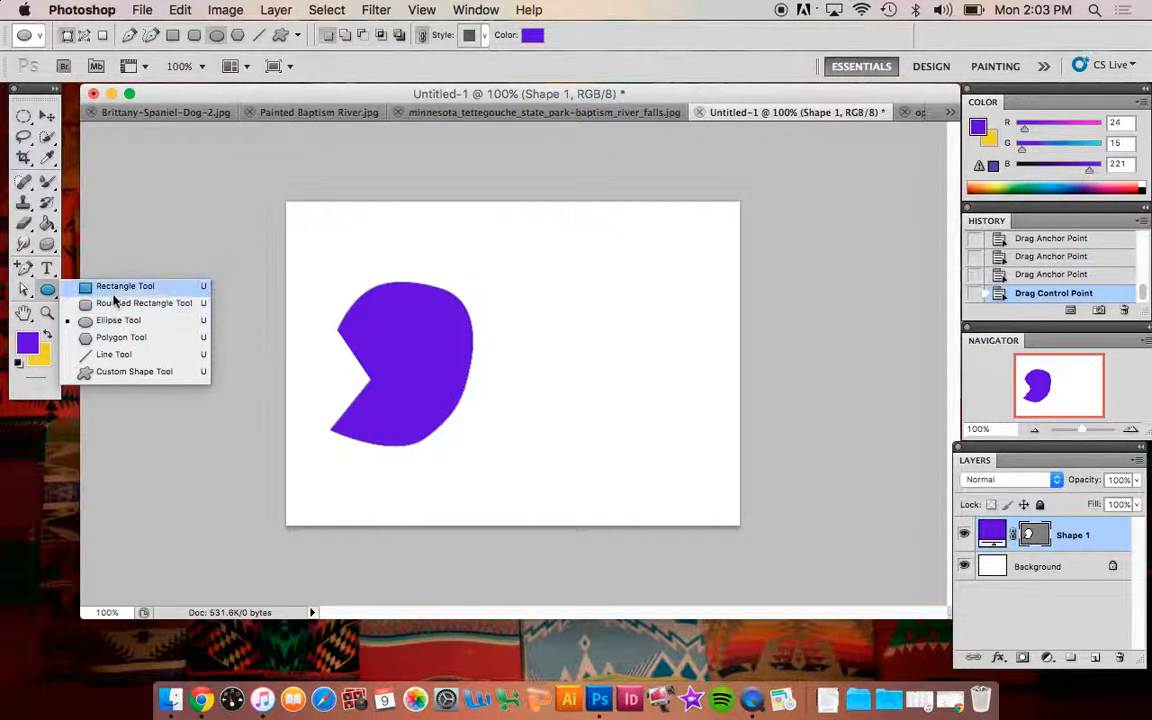
{"action": "left_click", "coordinate": [118, 320]}
{"action": "left_click_drag", "start_coordinate": [390, 305], "coordinate": [428, 342]}
{"action": "left_click", "coordinate": [48, 337]}
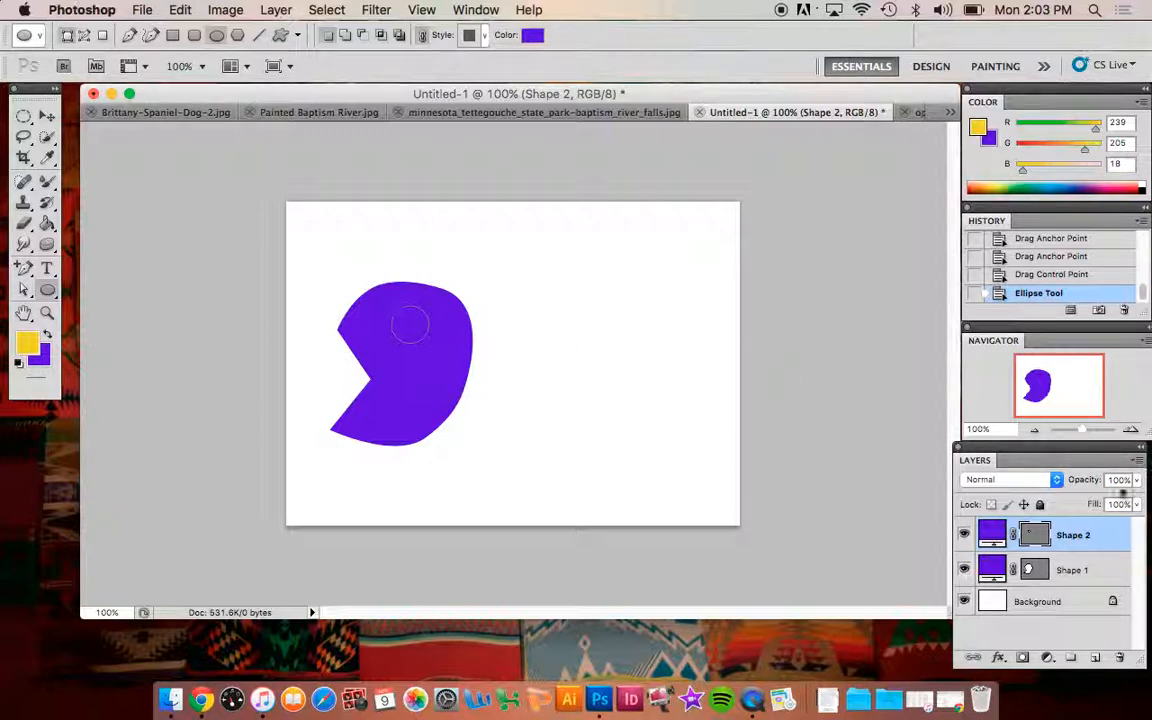
{"action": "key", "text": "super+z"}
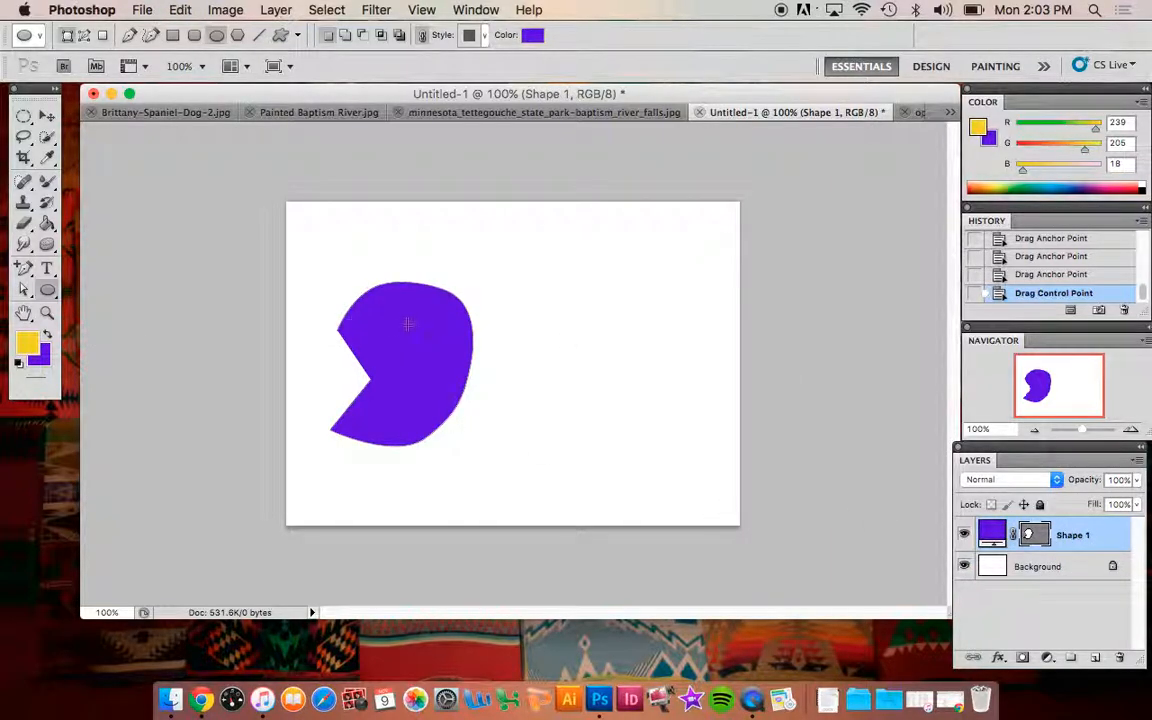
{"action": "left_click_drag", "start_coordinate": [393, 306], "coordinate": [424, 337]}
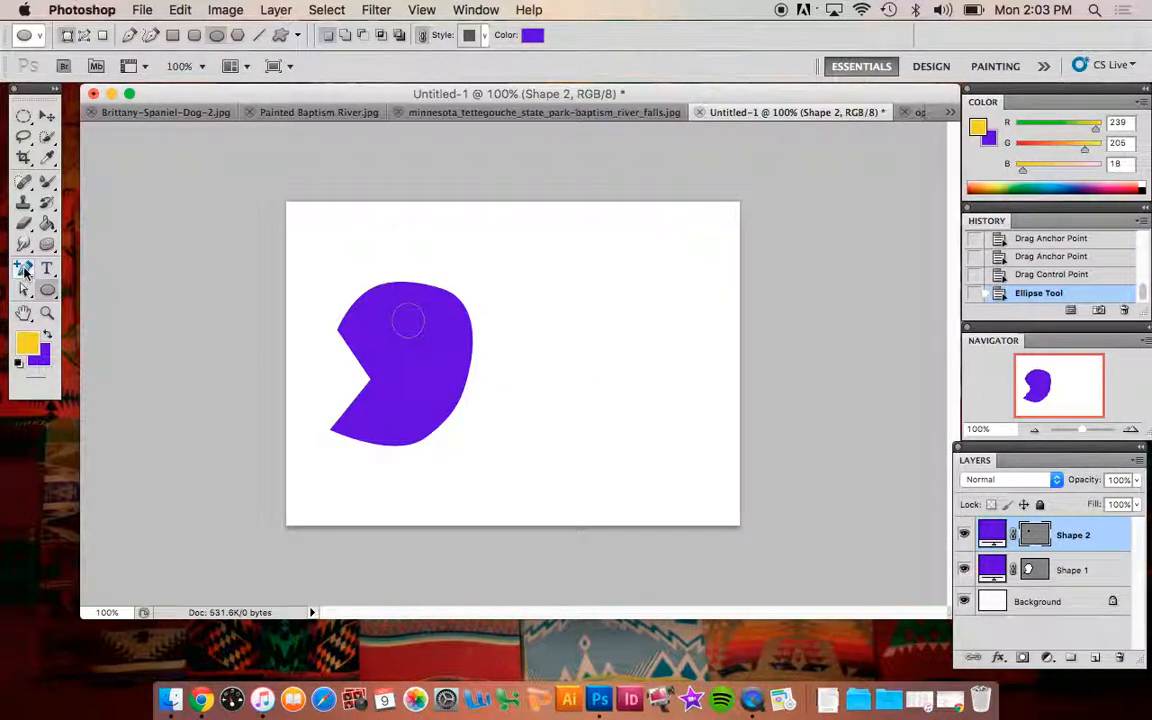
Change the small ellipse's fill colour to yellow-green (dbdd0f)
{"action": "double_click", "coordinate": [991, 537]}
{"action": "left_click", "coordinate": [749, 575]}
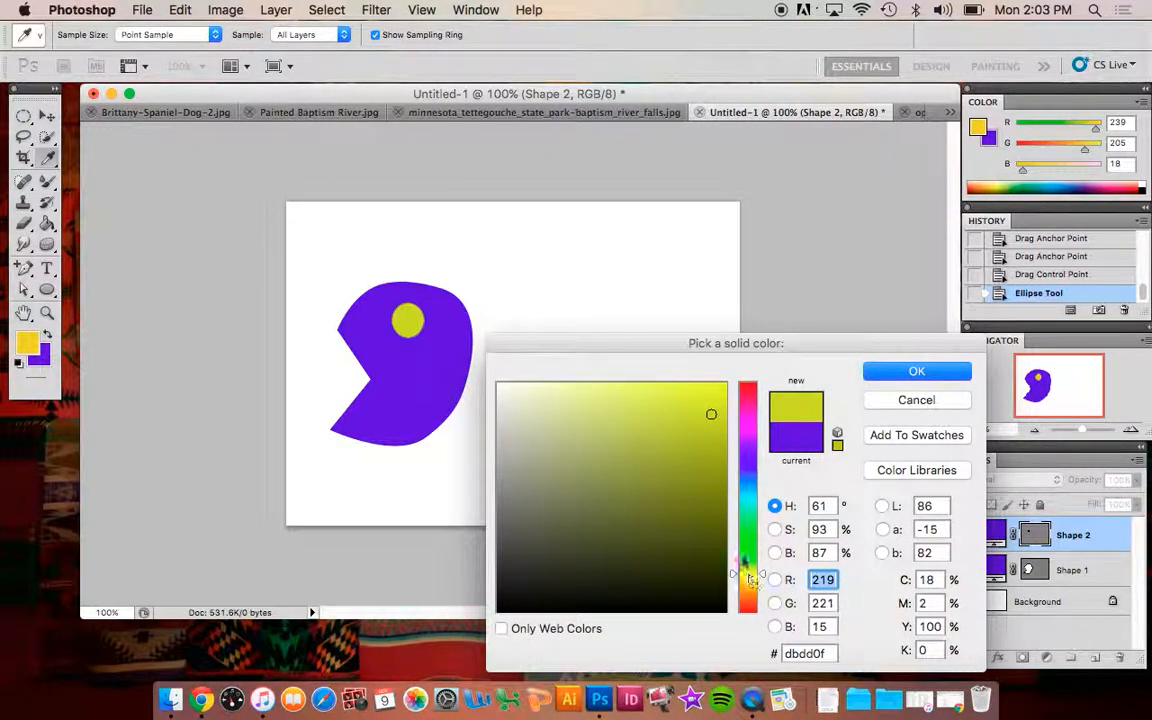
{"action": "left_click", "coordinate": [876, 369]}
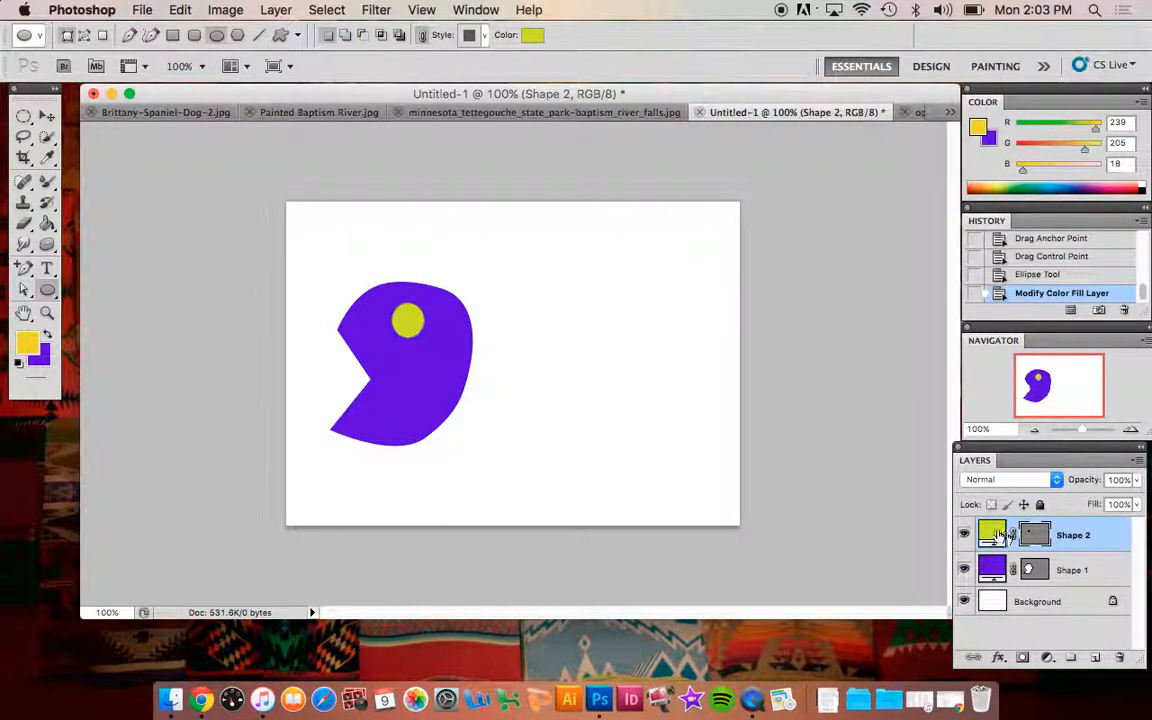
Select the purple shape's layer, and hide and re-show the ellipse layer to compare the two
{"action": "left_click", "coordinate": [1068, 572]}
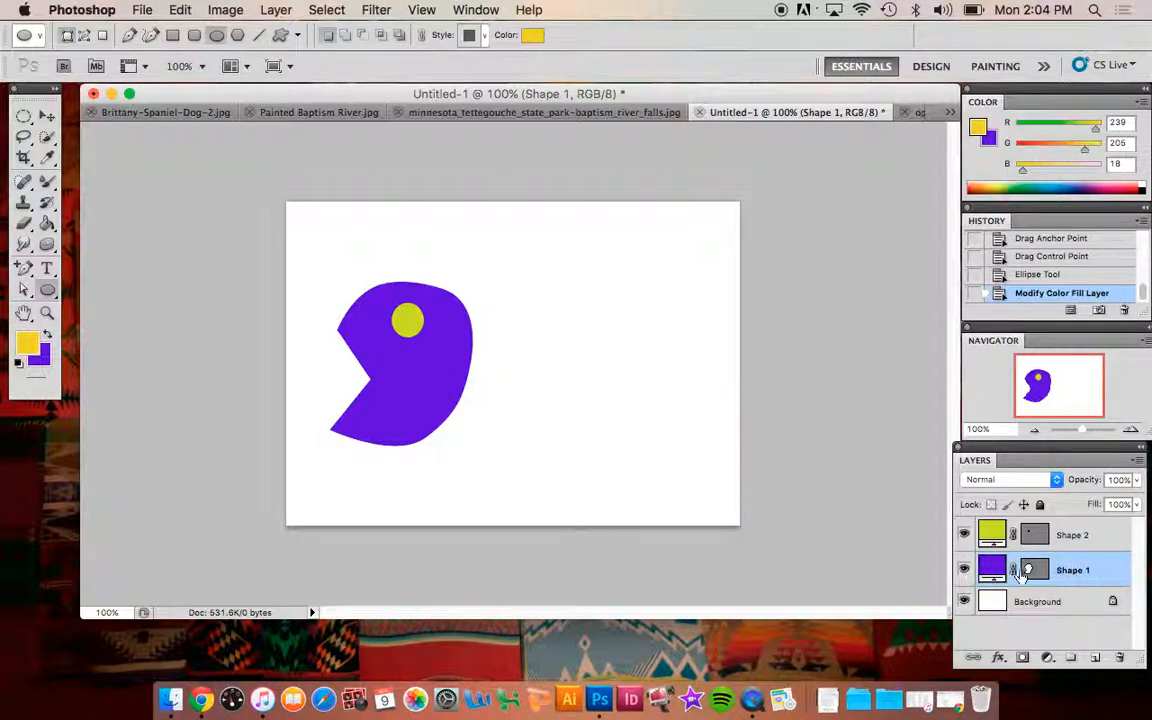
{"action": "left_click", "coordinate": [963, 536]}
{"action": "left_click", "coordinate": [963, 536]}
{"action": "left_click", "coordinate": [226, 10]}
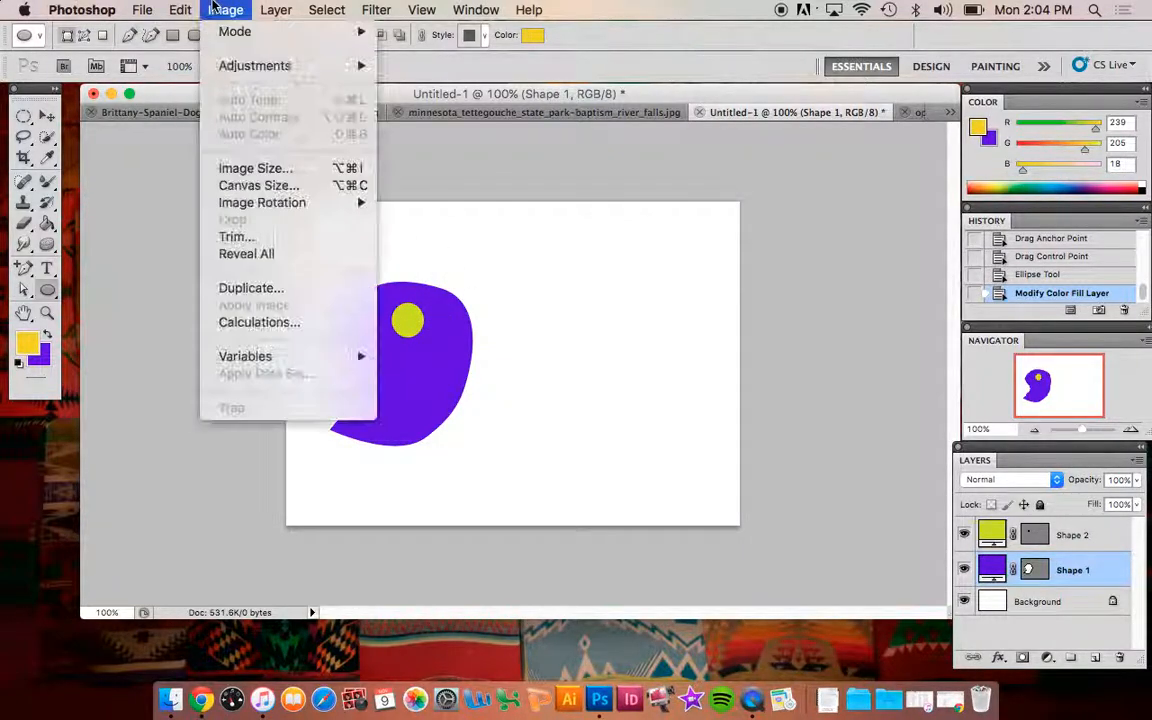
{"action": "mouse_move", "coordinate": [180, 12]}
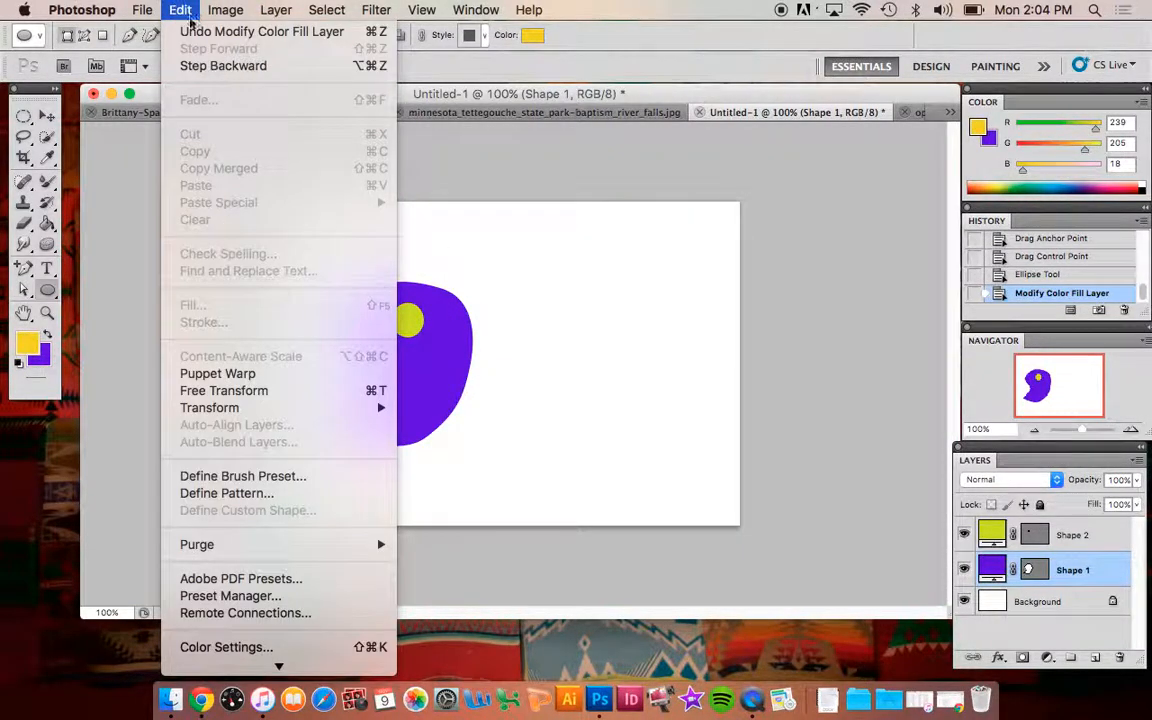
{"action": "left_click", "coordinate": [306, 392]}
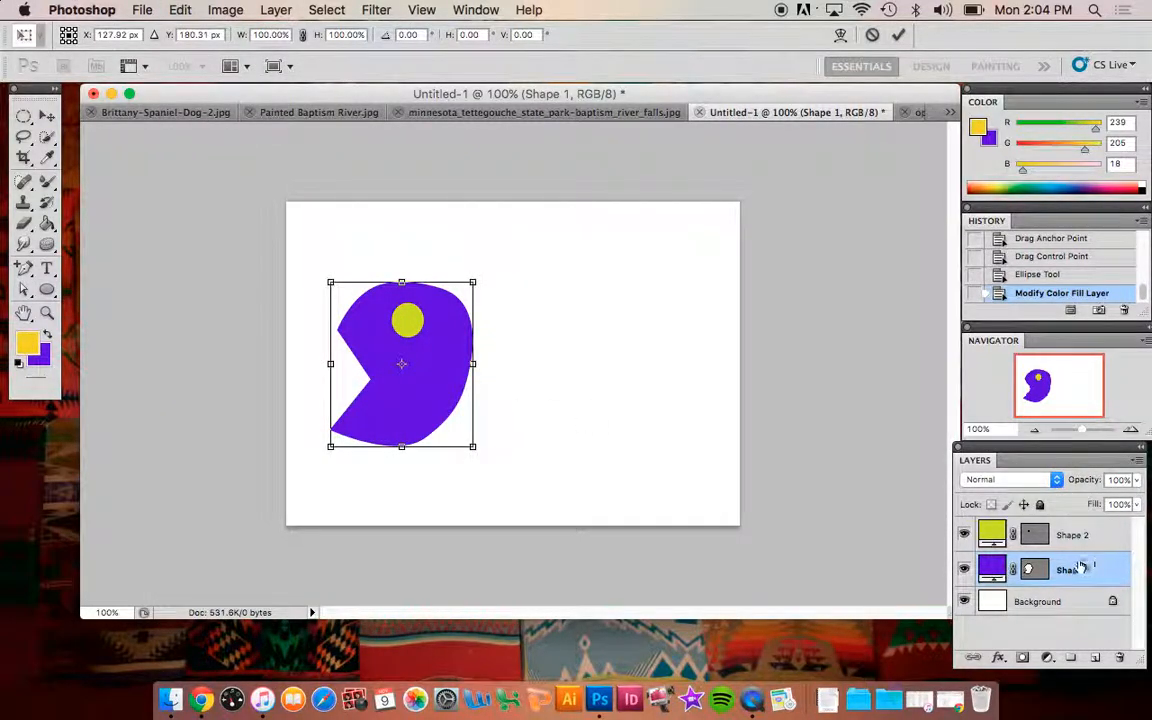
{"action": "left_click", "coordinate": [326, 10]}
{"action": "left_click", "coordinate": [548, 310]}
{"action": "key", "text": "Return"}
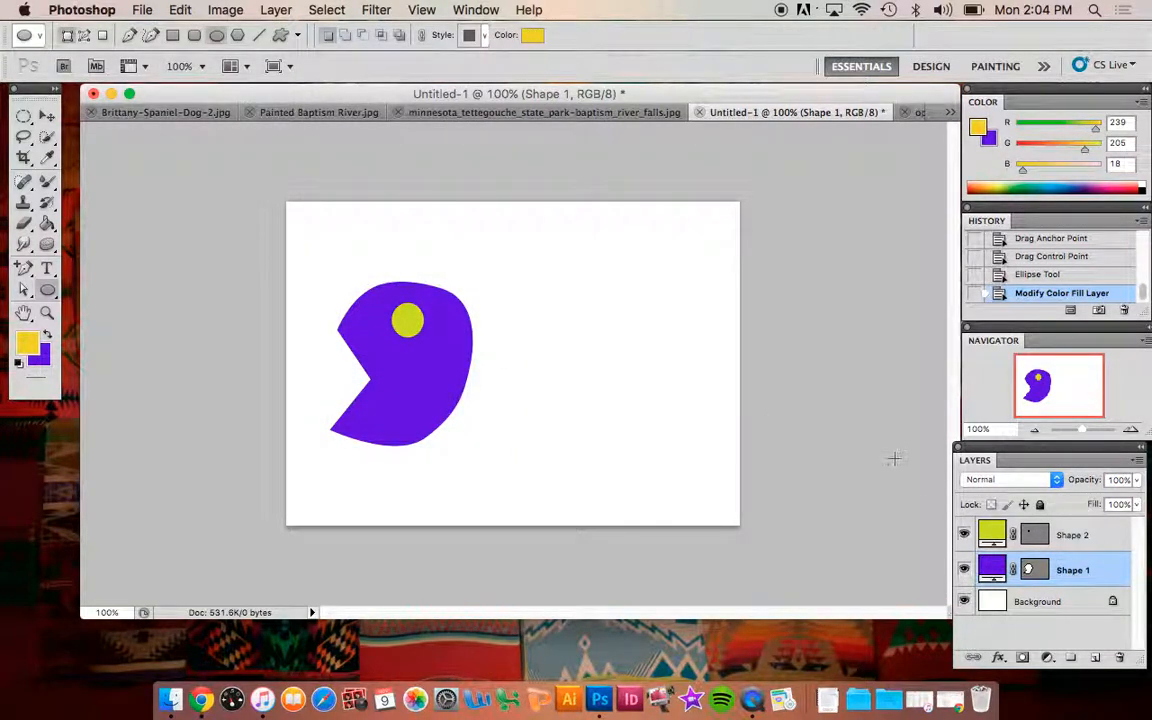
Enlarge the yellow-green ellipse to about 350% over the purple shape's upper right, and place its layer beneath the purple shape's layer
{"action": "left_click", "coordinate": [1000, 535]}
{"action": "left_click", "coordinate": [225, 10]}
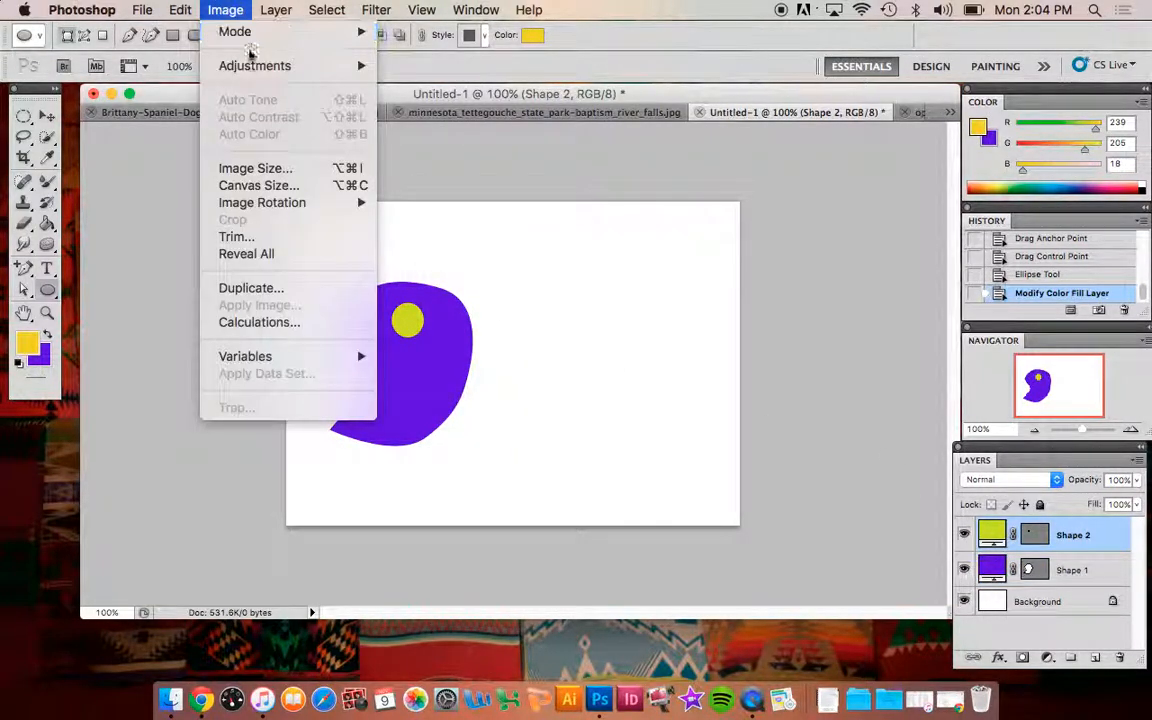
{"action": "mouse_move", "coordinate": [196, 10]}
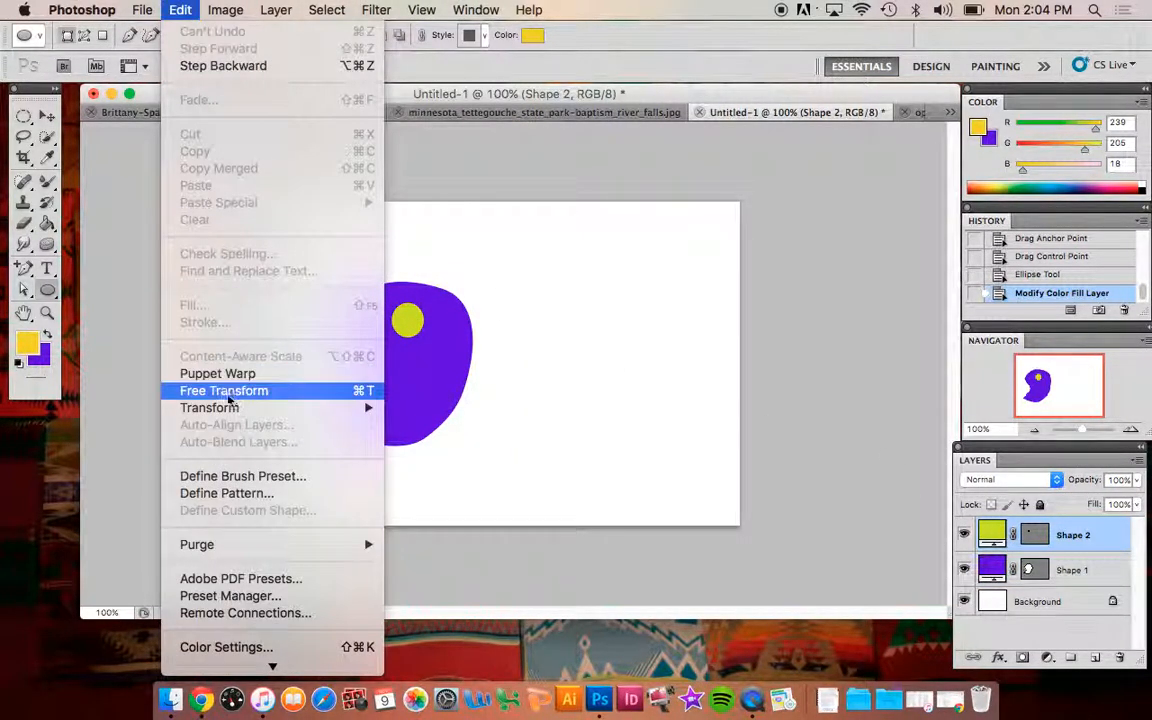
{"action": "left_click", "coordinate": [224, 391]}
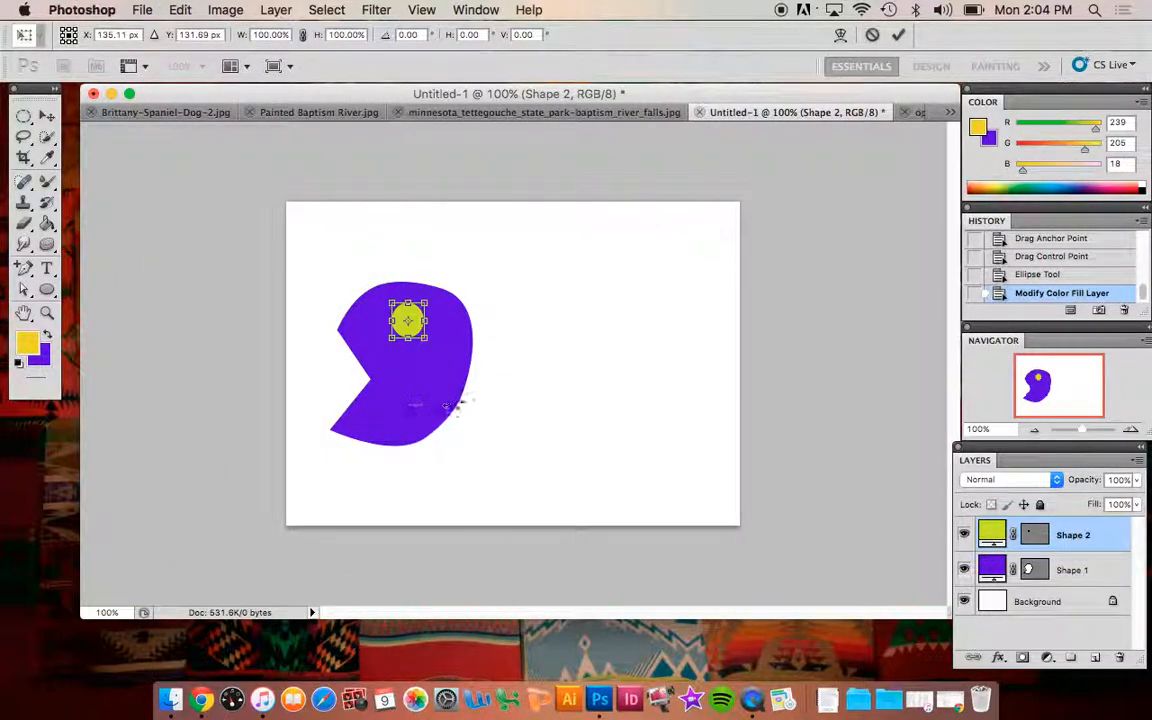
{"action": "left_click_drag", "start_coordinate": [427, 338], "coordinate": [506, 427]}
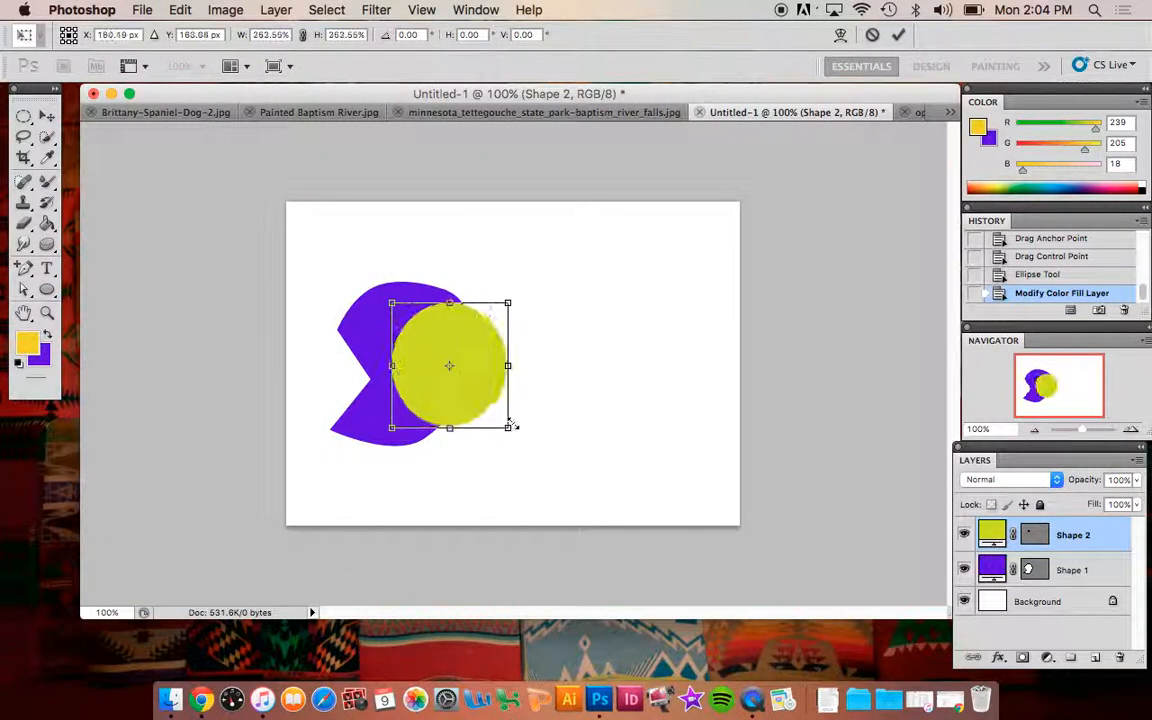
{"action": "left_click_drag", "start_coordinate": [445, 404], "coordinate": [433, 374]}
{"action": "key", "text": "Return"}
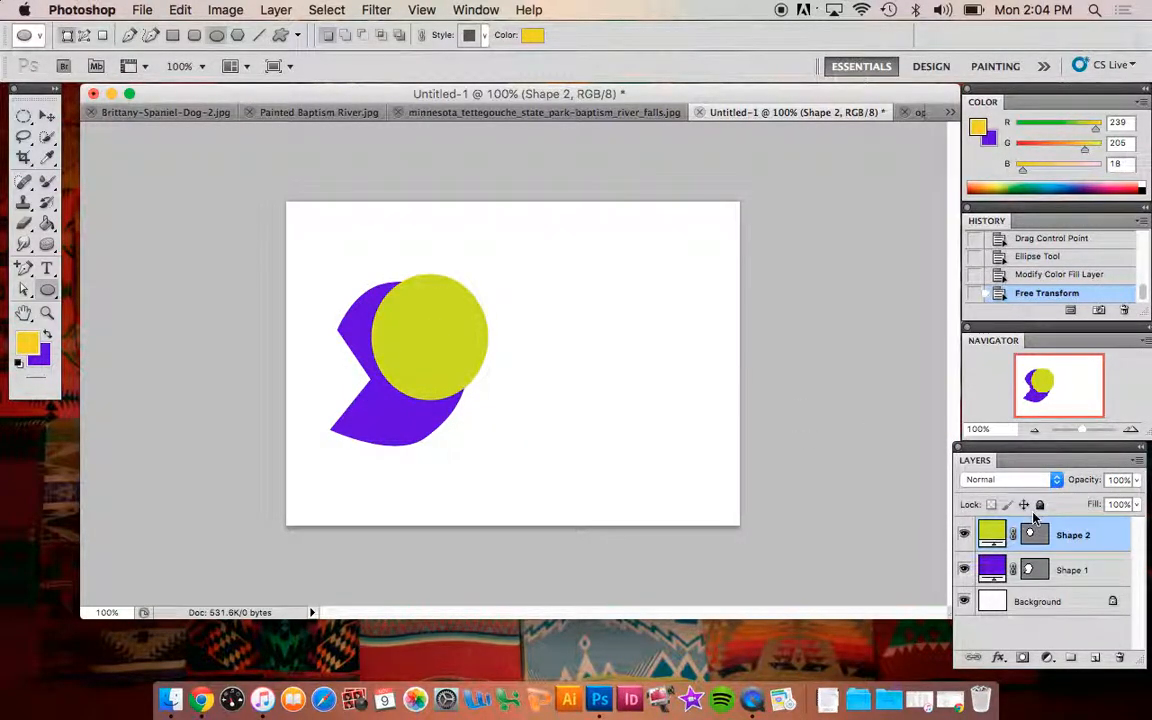
{"action": "left_click_drag", "start_coordinate": [1068, 569], "coordinate": [1072, 588]}
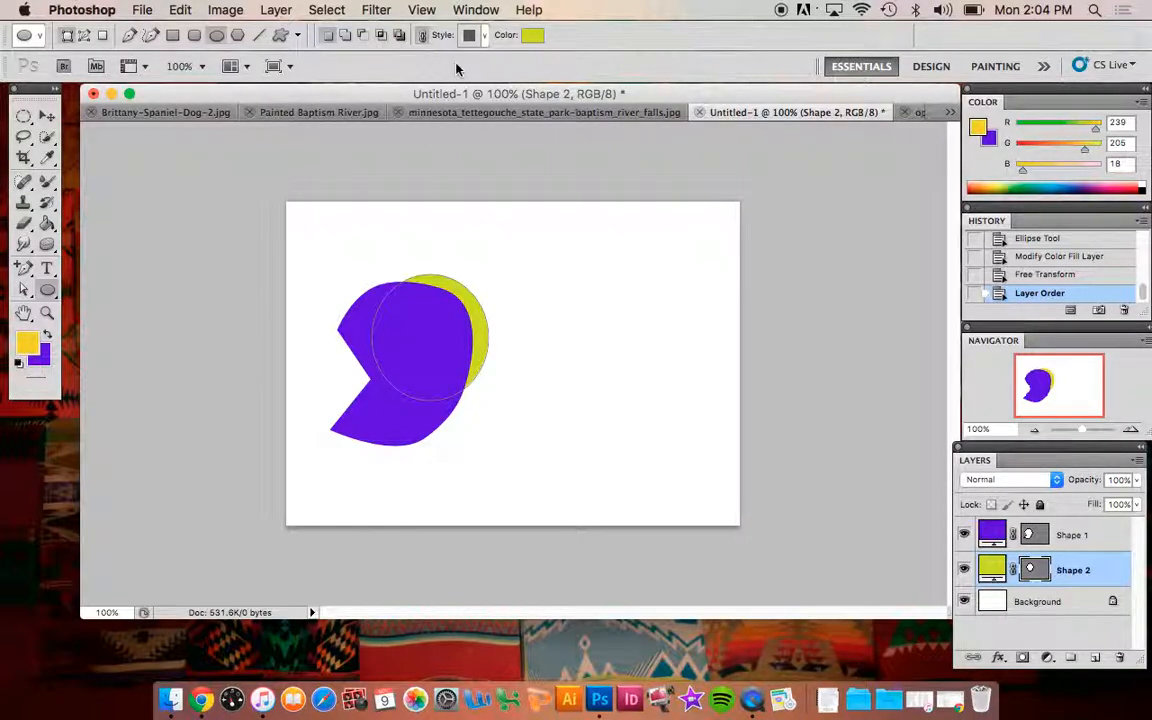
Start a horizontal line of Arial Black text above the shapes, and set its font size to 25 pt
{"action": "left_click", "coordinate": [48, 269]}
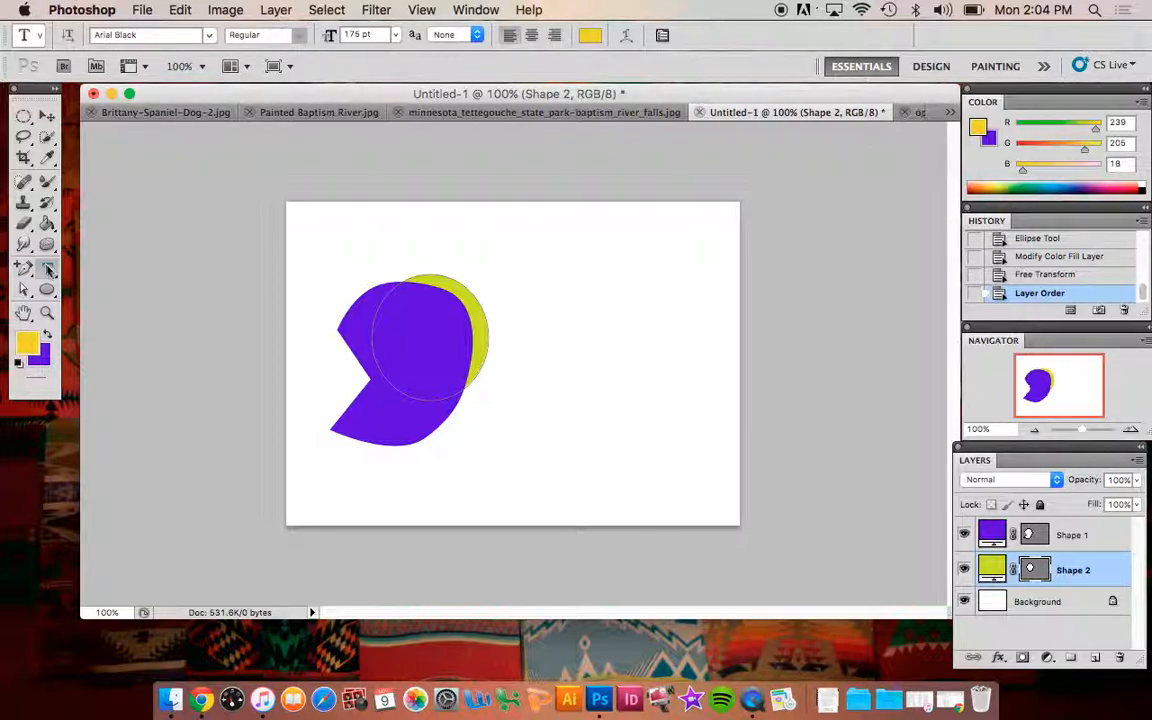
{"action": "left_click", "coordinate": [48, 269]}
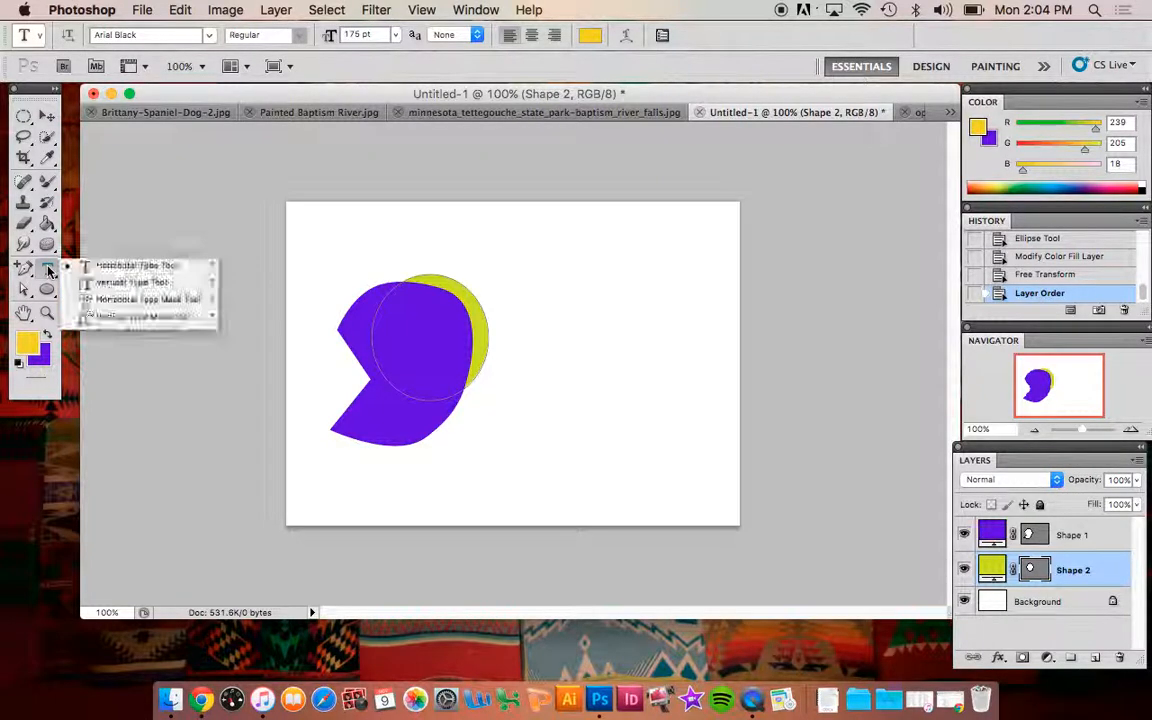
{"action": "left_click", "coordinate": [102, 268]}
{"action": "left_click", "coordinate": [468, 248]}
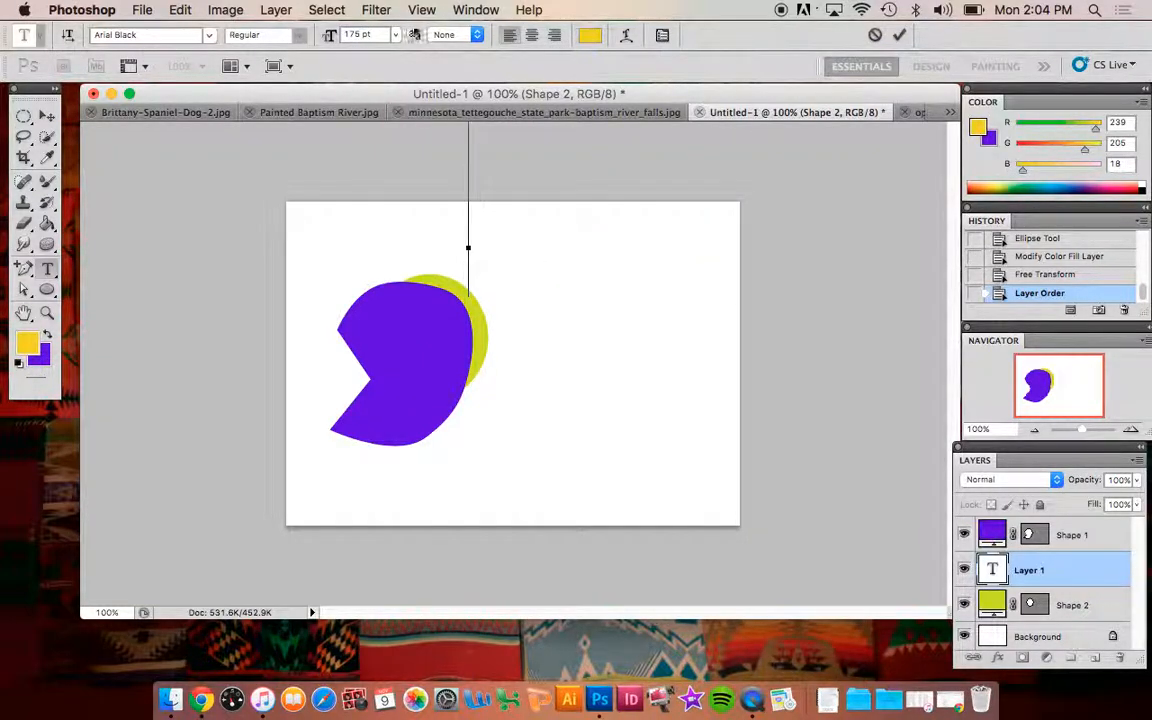
{"action": "left_click", "coordinate": [331, 34]}
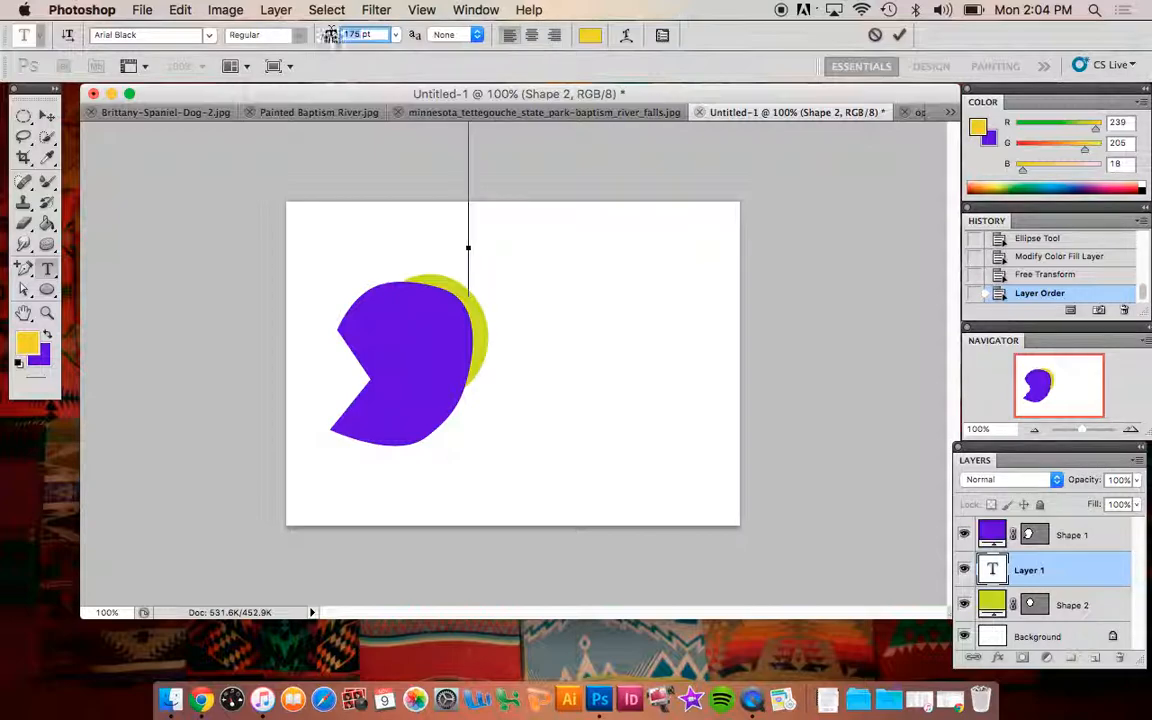
{"action": "type", "text": "25"}
{"action": "key", "text": "Return"}
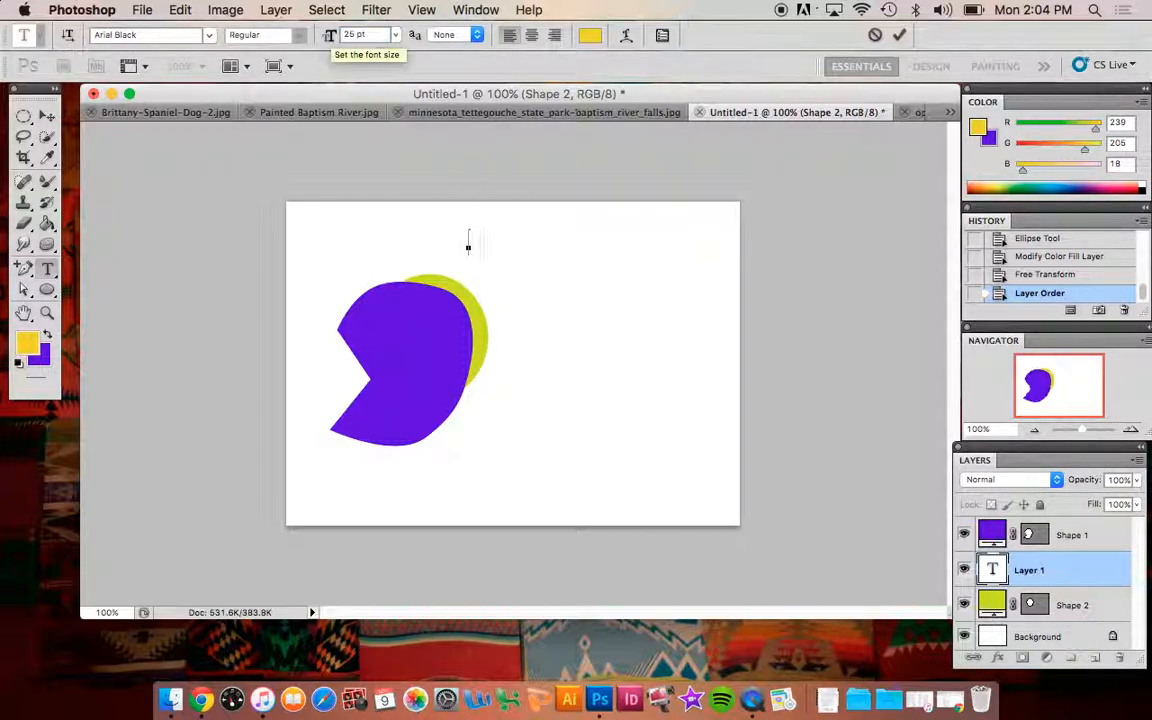
Enter the text "Packman" and remove the k so that it reads "Pacman"
{"action": "type", "text": "Packman"}
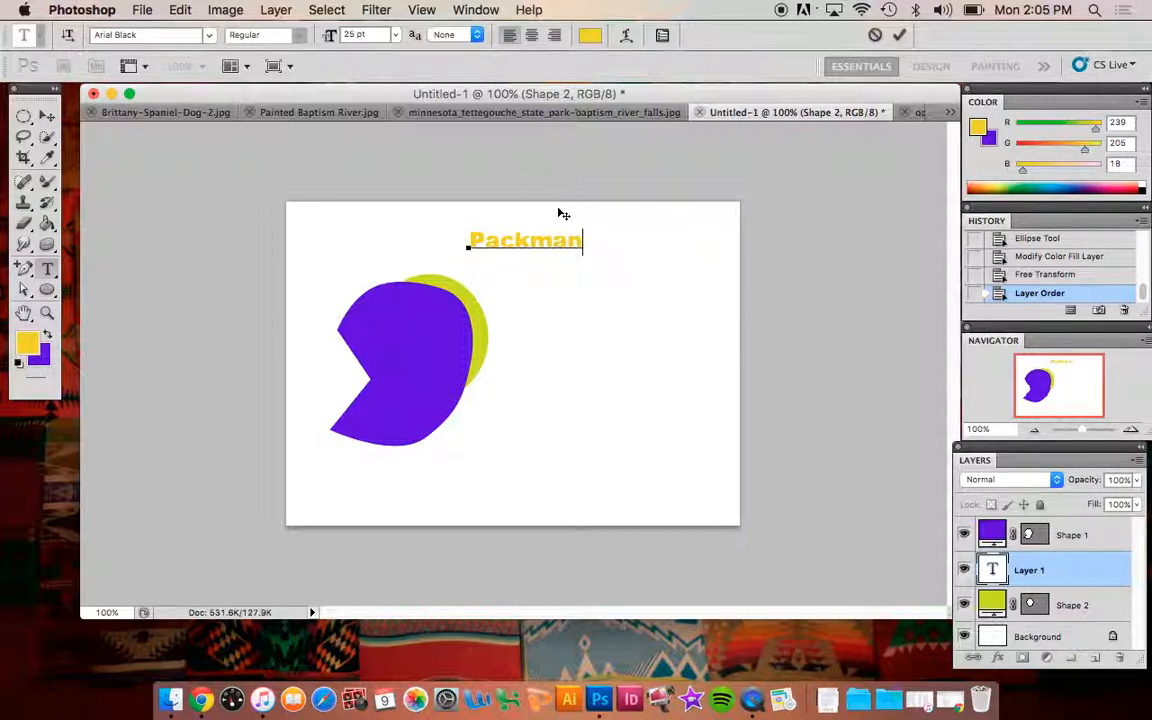
{"action": "left_click", "coordinate": [524, 242]}
{"action": "key", "text": "BackSpace"}
Select the whole word Pacman and change its text colour to purple
{"action": "double_click", "coordinate": [522, 240]}
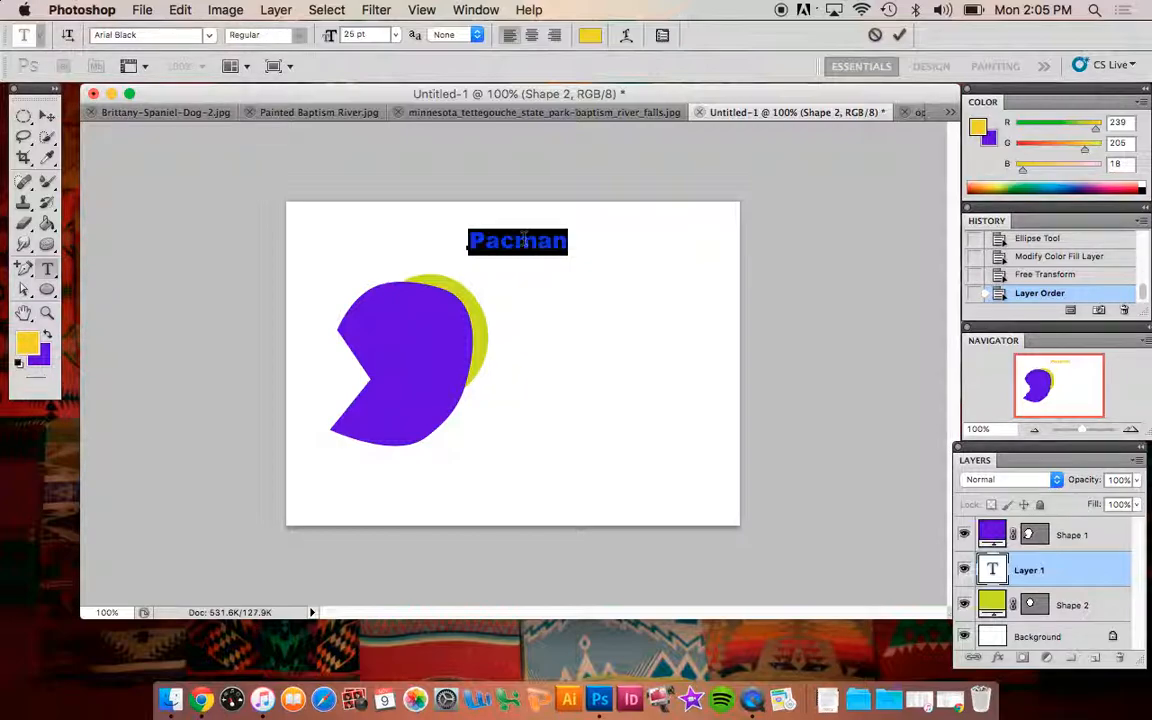
{"action": "left_click", "coordinate": [590, 36]}
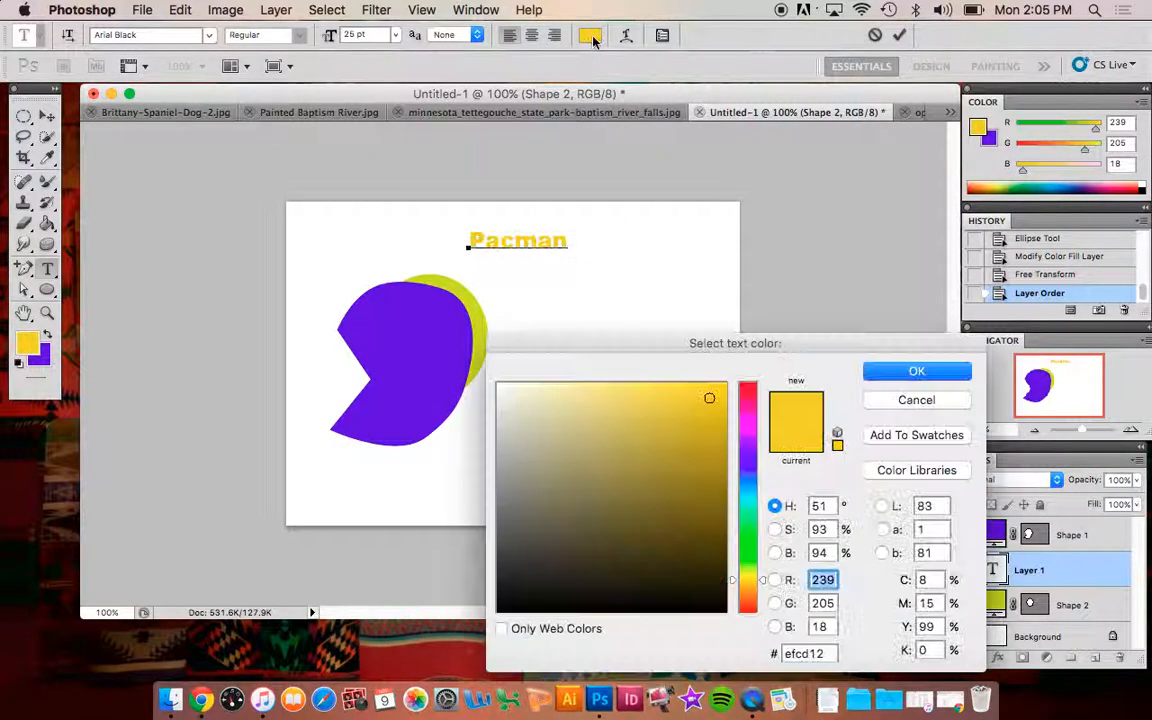
{"action": "left_click", "coordinate": [752, 458]}
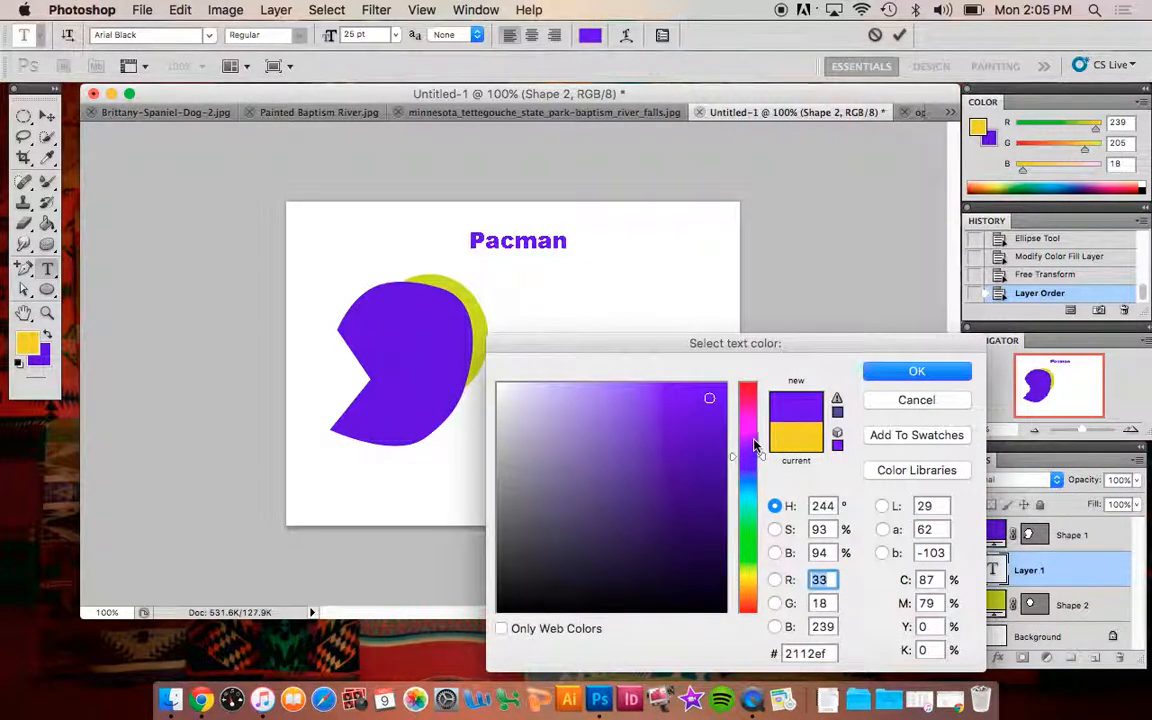
{"action": "left_click", "coordinate": [916, 372]}
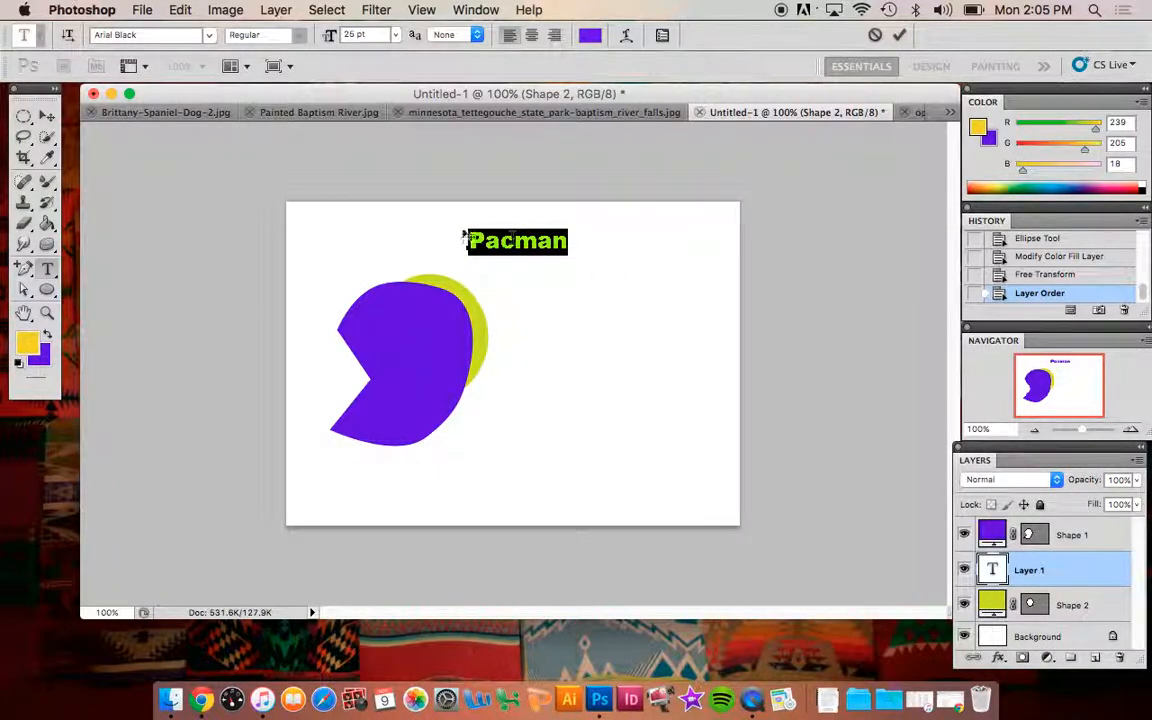
Use the Eyedropper to recolour the text with the ellipse's yellow-green, and sample the large shape's purple as the foreground colour
{"action": "left_click", "coordinate": [47, 158]}
{"action": "left_click", "coordinate": [424, 278]}
{"action": "left_click", "coordinate": [437, 350]}
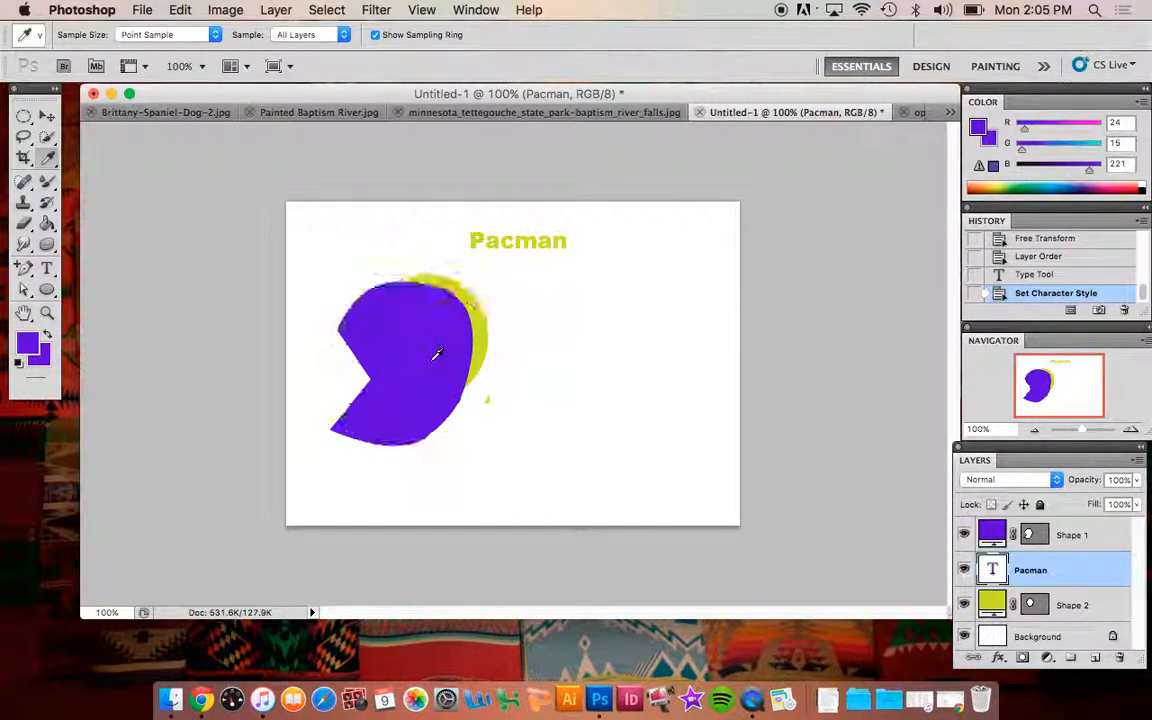
{"action": "left_click", "coordinate": [458, 336]}
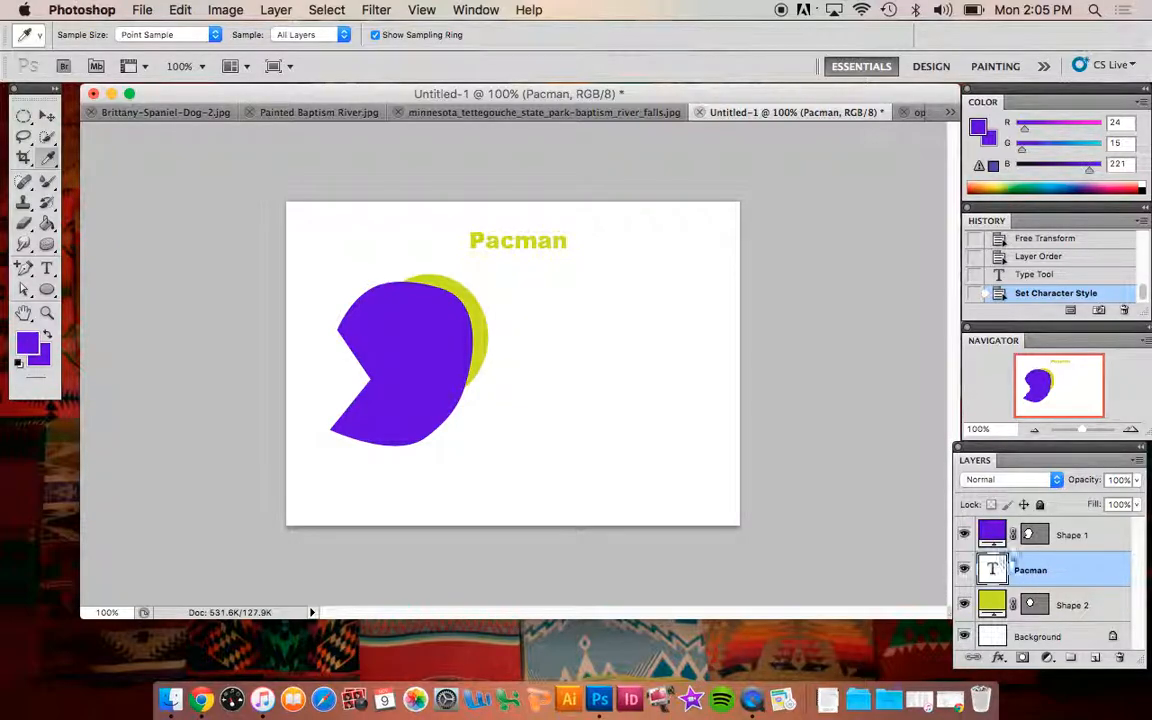
Warp the Pacman text, trying the Arc style first and applying the horizontal Fish style with a +50% bend
{"action": "left_click", "coordinate": [47, 268]}
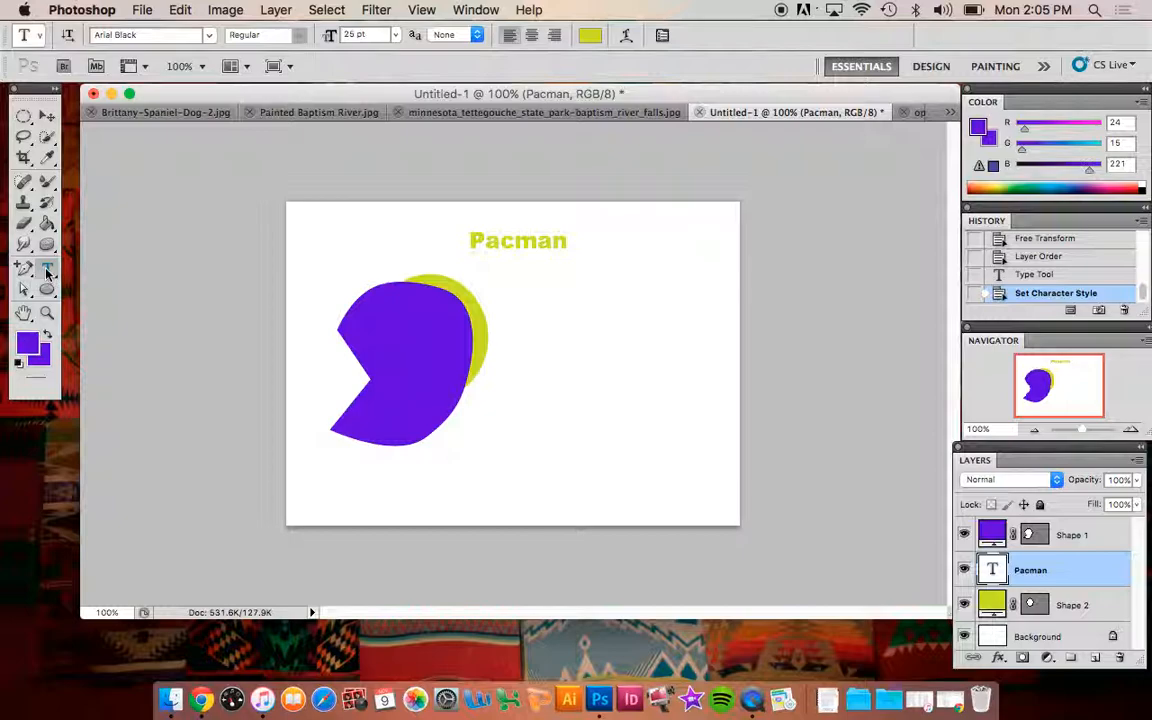
{"action": "double_click", "coordinate": [550, 238]}
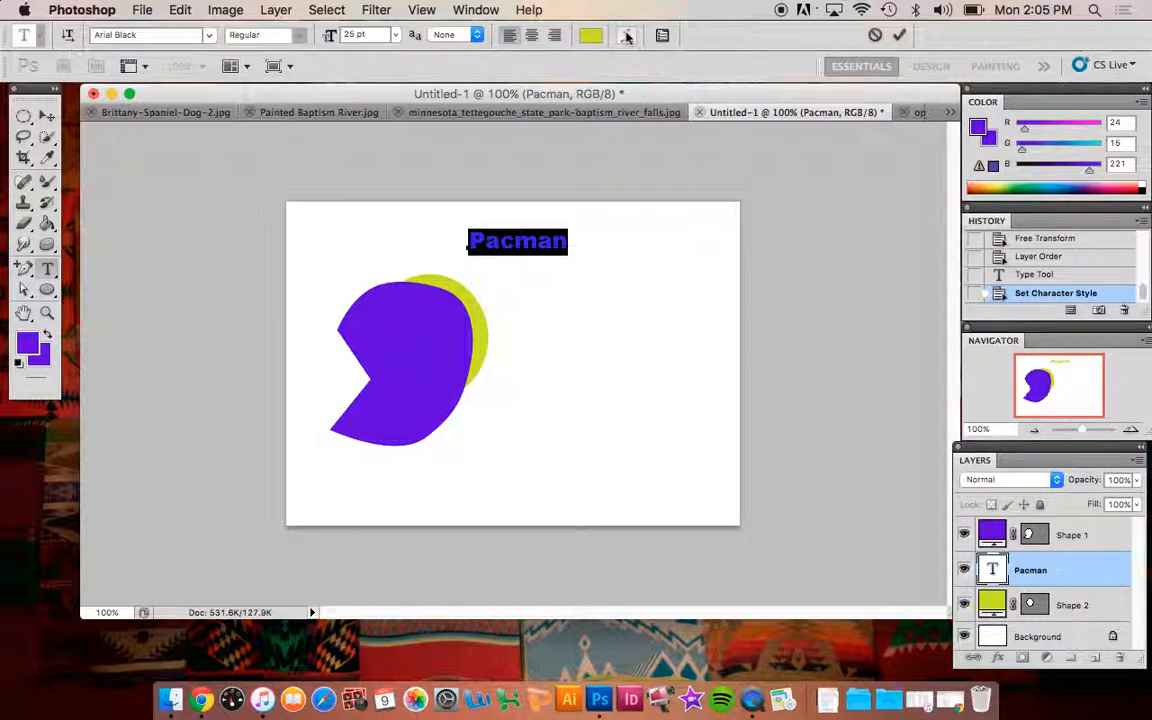
{"action": "left_click", "coordinate": [627, 36]}
{"action": "left_click", "coordinate": [903, 248]}
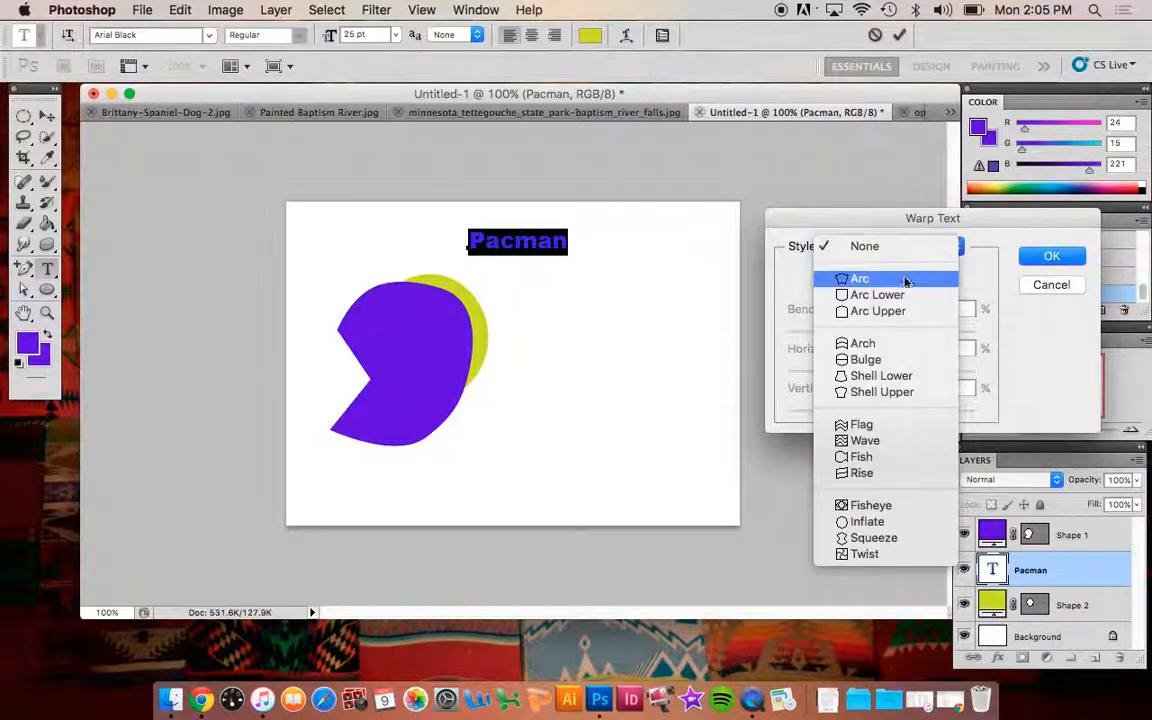
{"action": "left_click", "coordinate": [901, 281]}
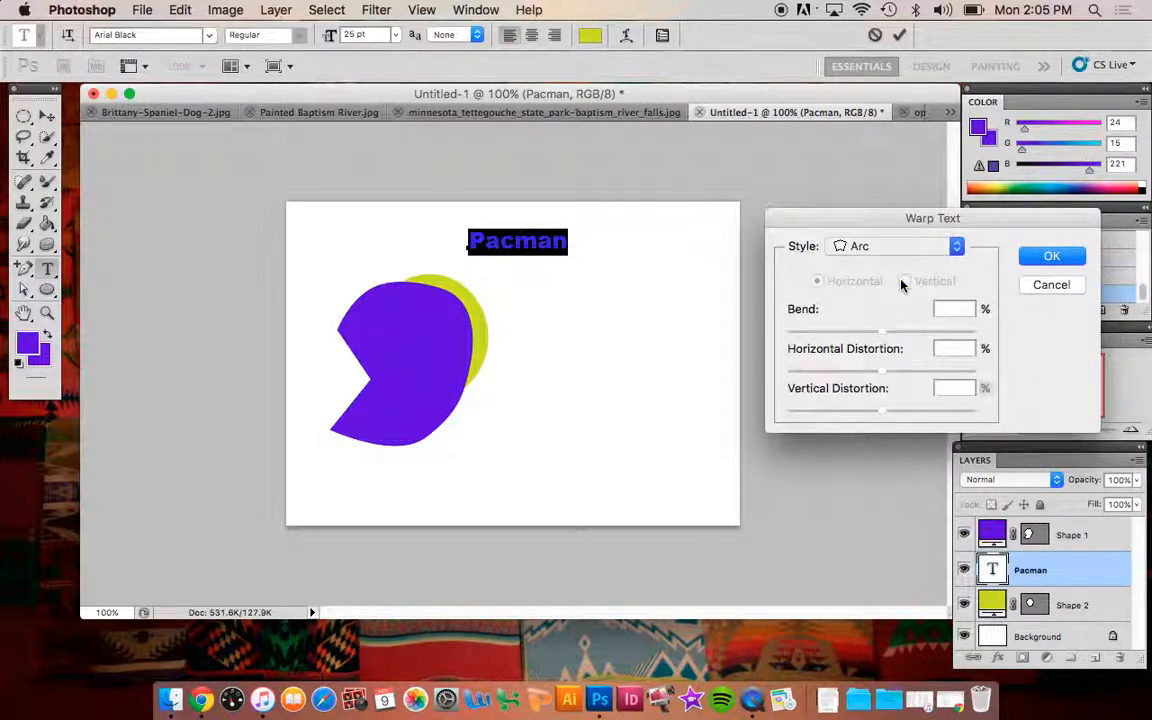
{"action": "left_click", "coordinate": [918, 248]}
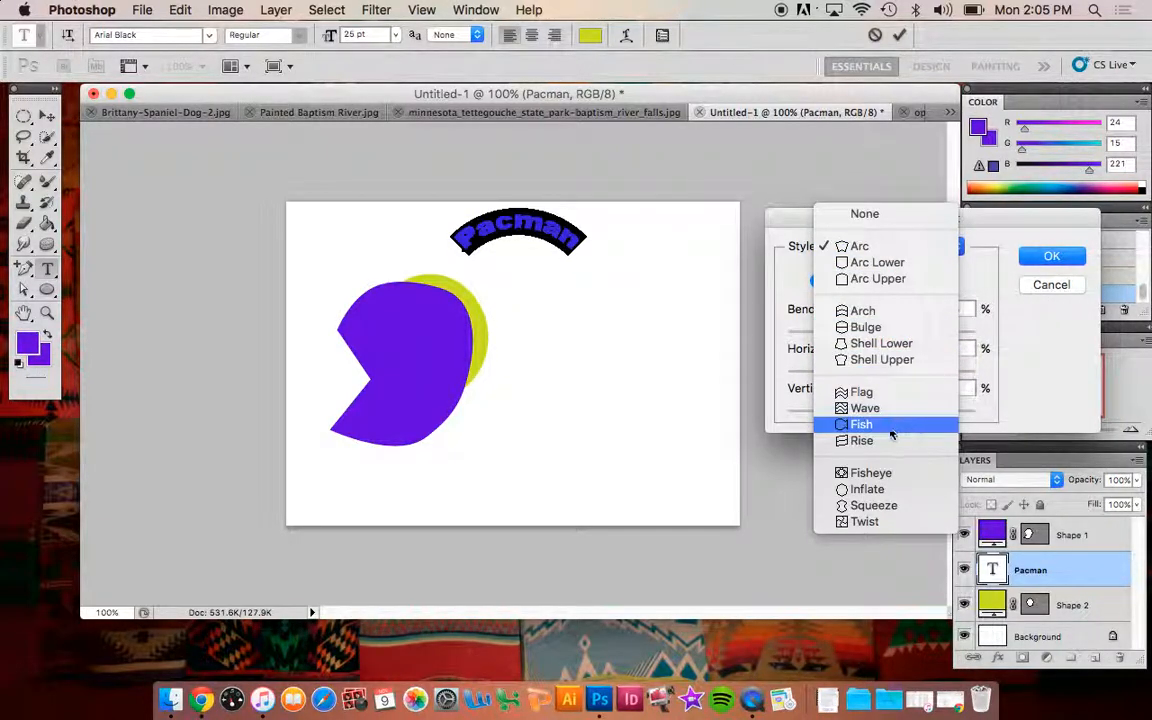
{"action": "left_click", "coordinate": [889, 428]}
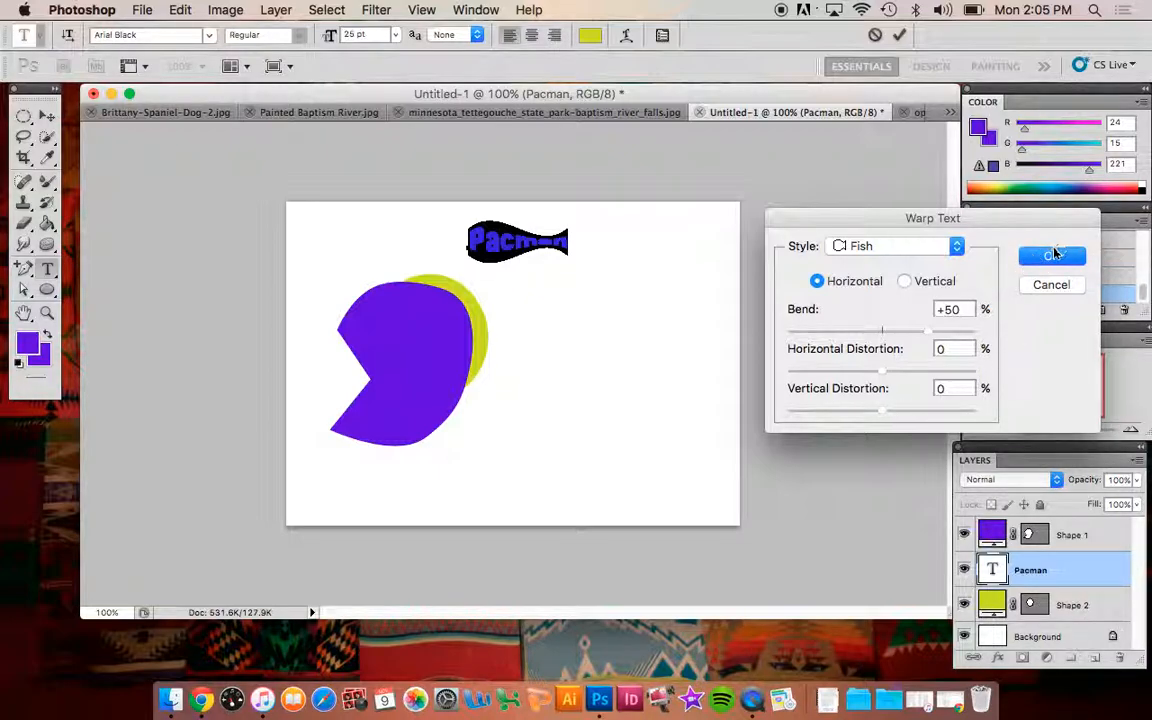
{"action": "left_click", "coordinate": [1052, 255]}
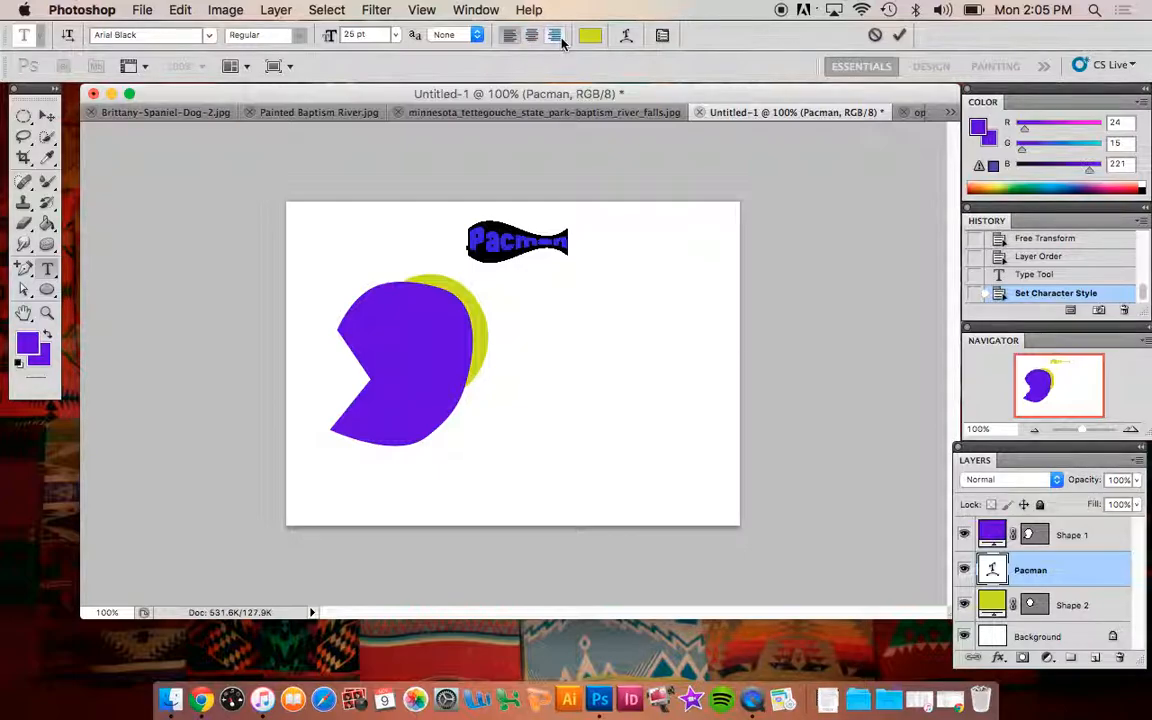
Look through the available fonts for the Pacman text, and examine its character and paragraph settings without changing them
{"action": "left_click", "coordinate": [209, 37]}
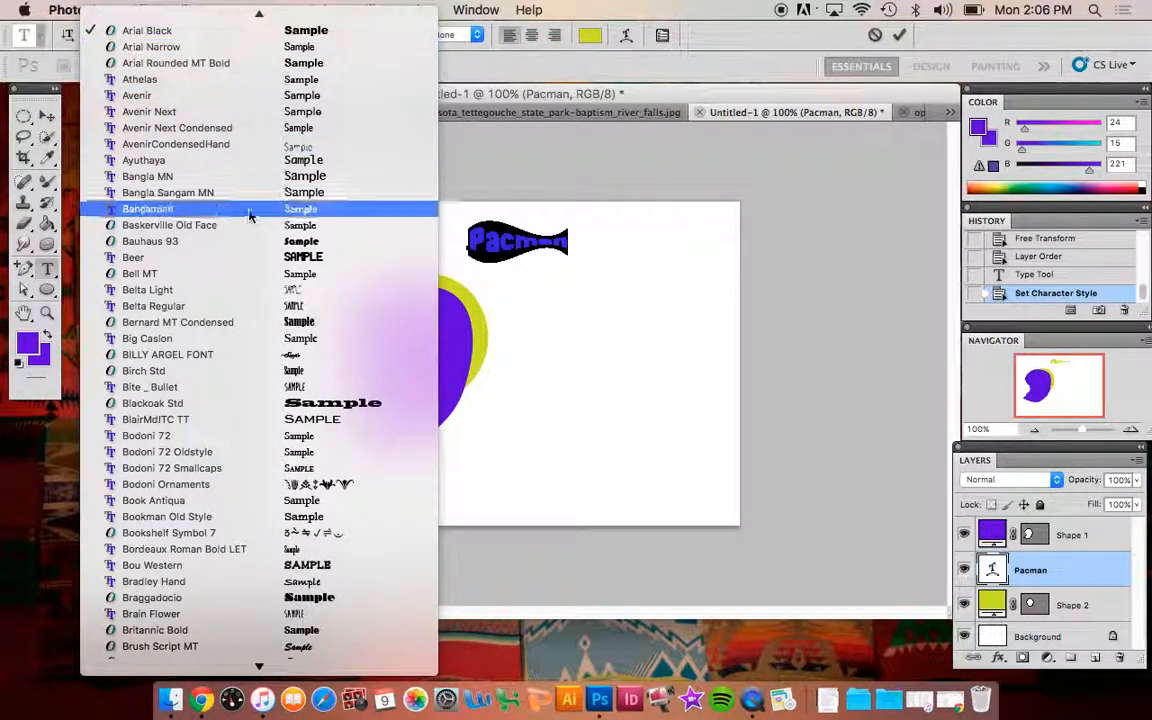
{"action": "scroll", "coordinate": [249, 209], "scroll_direction": "down", "scroll_amount": 20}
{"action": "scroll", "coordinate": [228, 292], "scroll_direction": "up", "scroll_amount": 15}
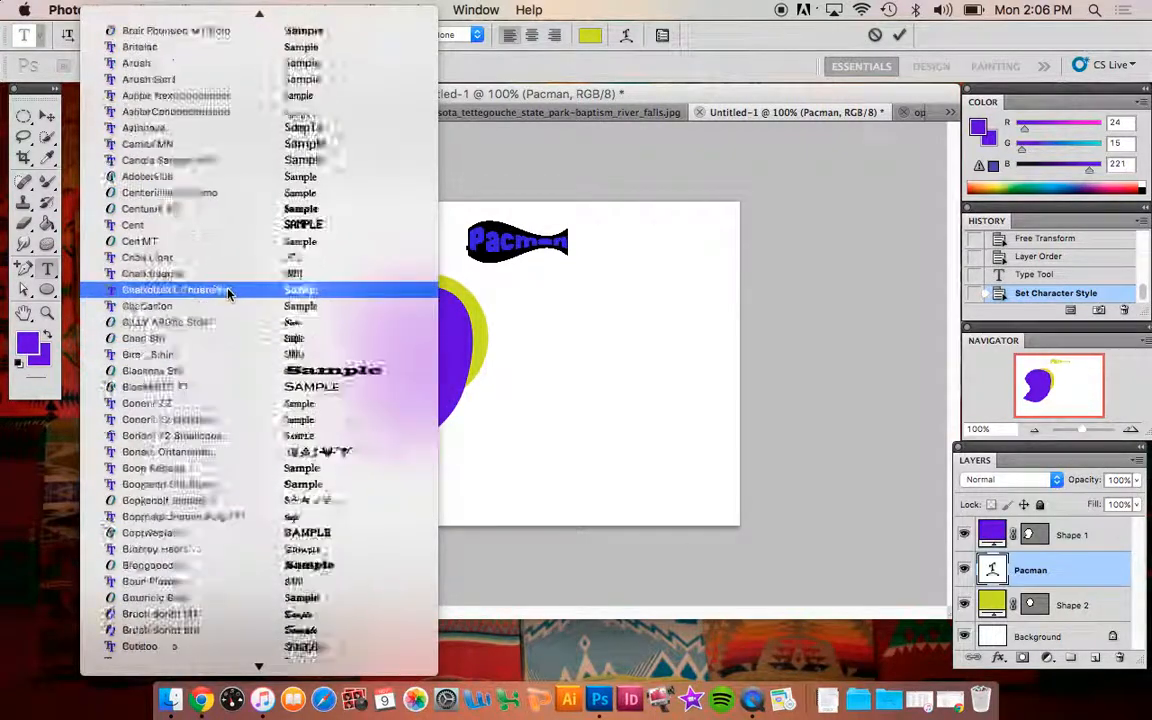
{"action": "scroll", "coordinate": [228, 292], "scroll_direction": "up", "scroll_amount": 5}
{"action": "left_click", "coordinate": [729, 37]}
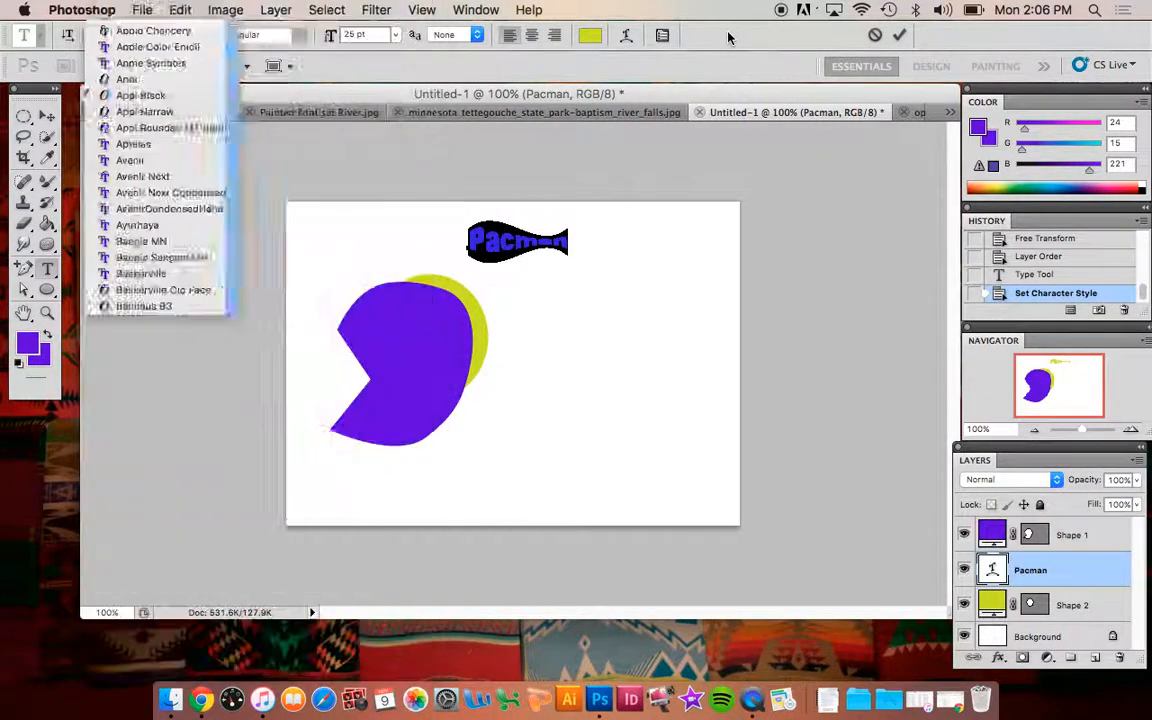
{"action": "left_click", "coordinate": [663, 35]}
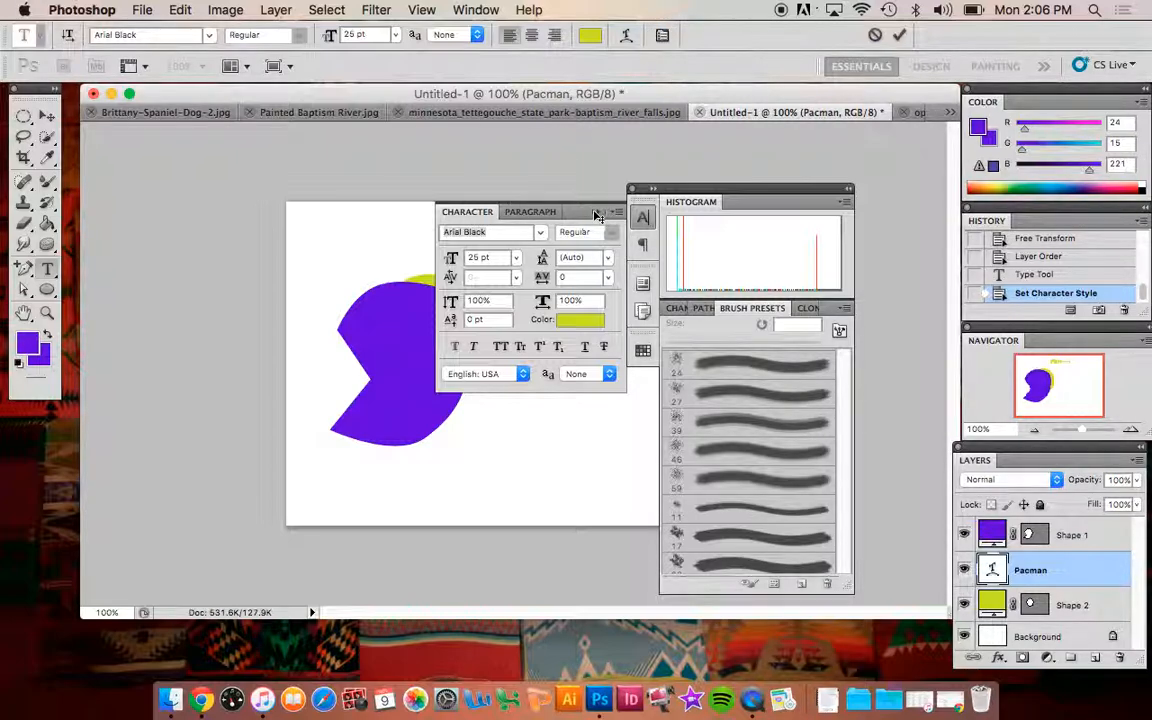
{"action": "left_click", "coordinate": [527, 212]}
{"action": "left_click", "coordinate": [462, 212]}
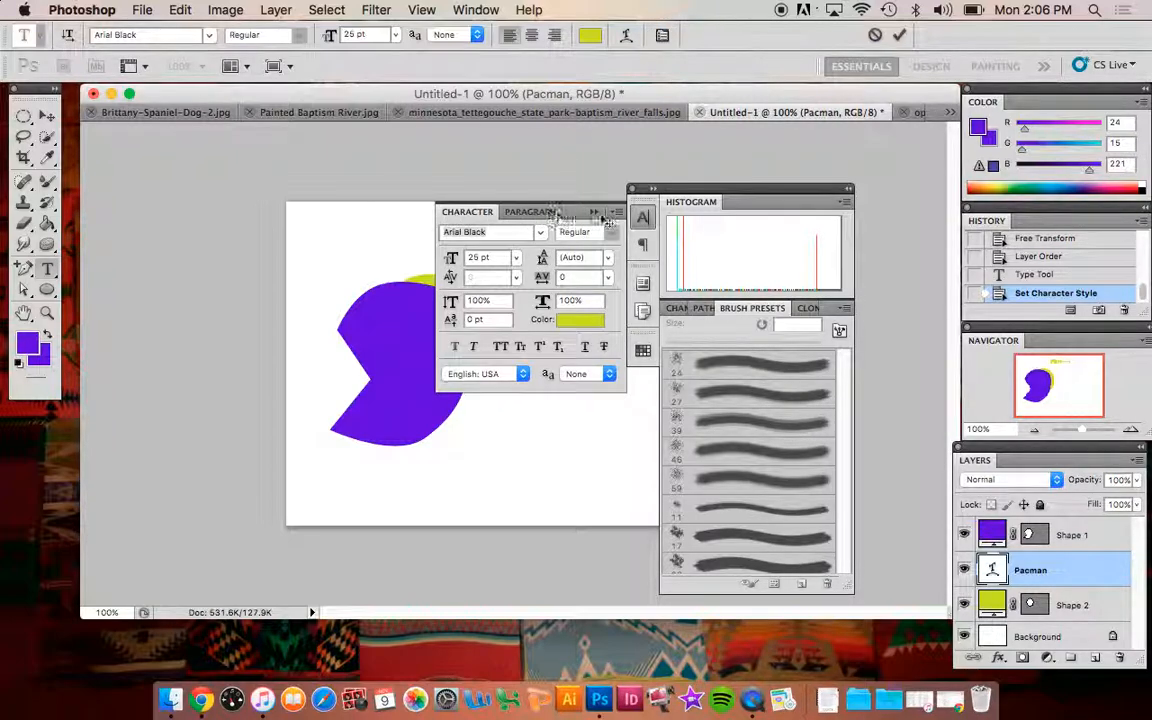
{"action": "left_click", "coordinate": [609, 214]}
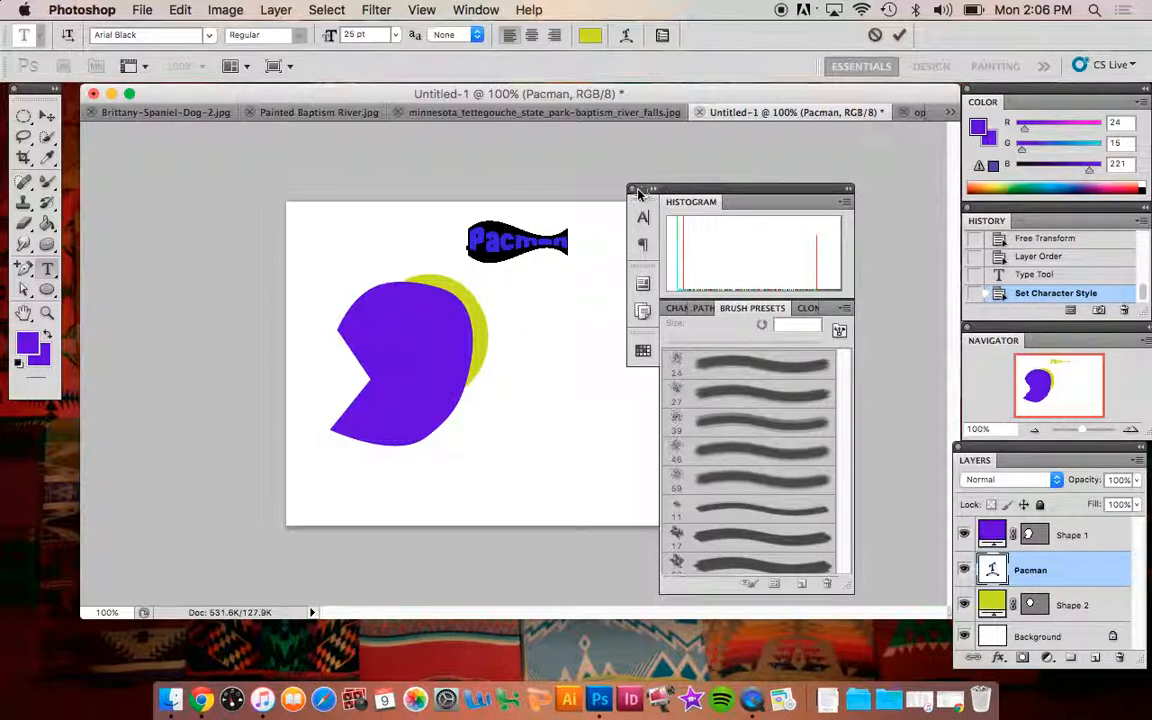
{"action": "left_click", "coordinate": [634, 189]}
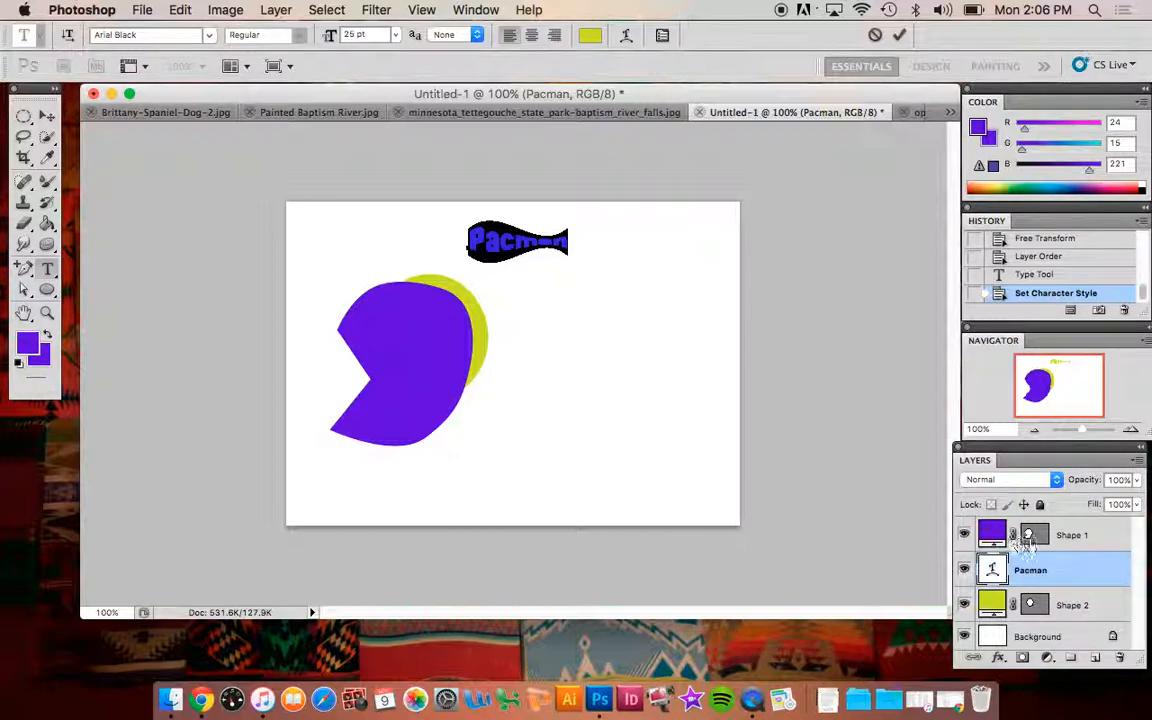
Commit the warped text edit, and review the pen, path selection, type and shape tools, finishing on the Ellipse tool
{"action": "left_click", "coordinate": [28, 272]}
{"action": "right_click", "coordinate": [28, 272]}
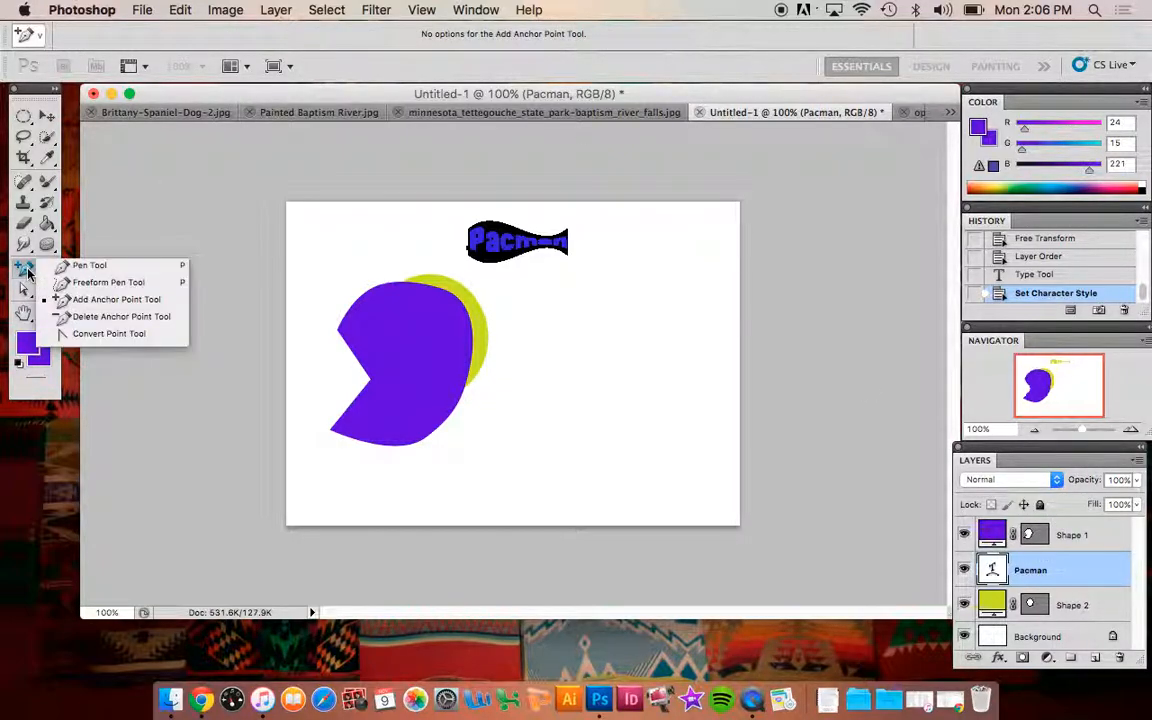
{"action": "left_click", "coordinate": [24, 270]}
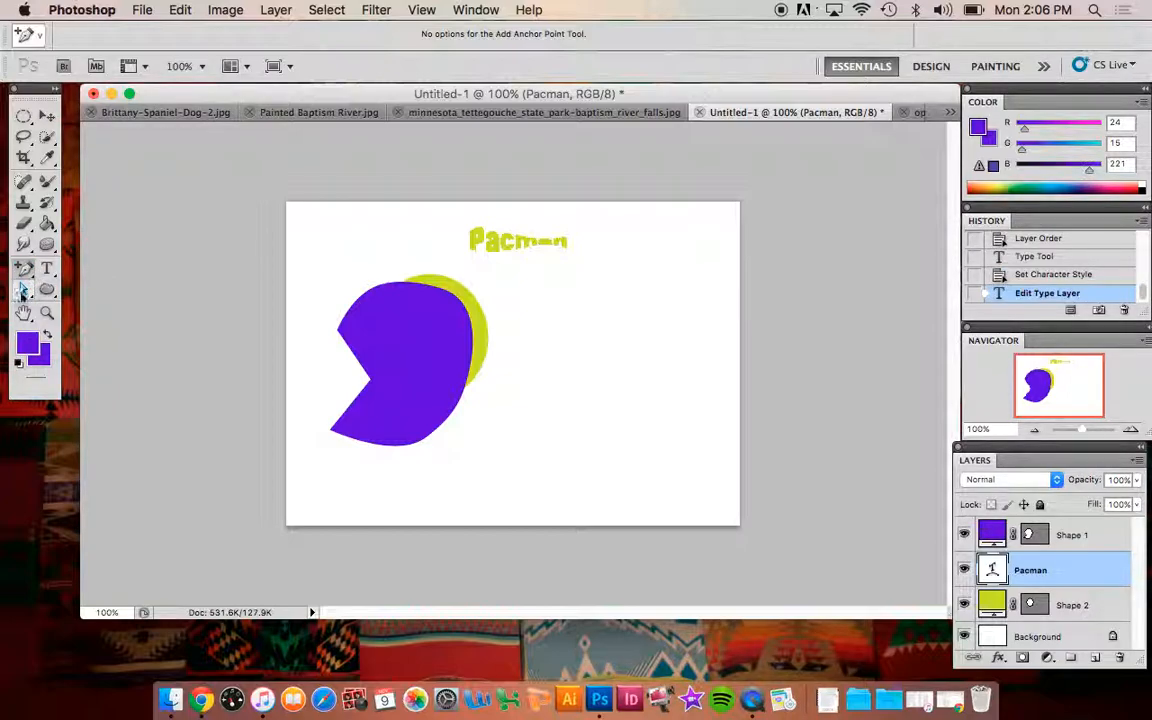
{"action": "left_click", "coordinate": [25, 290]}
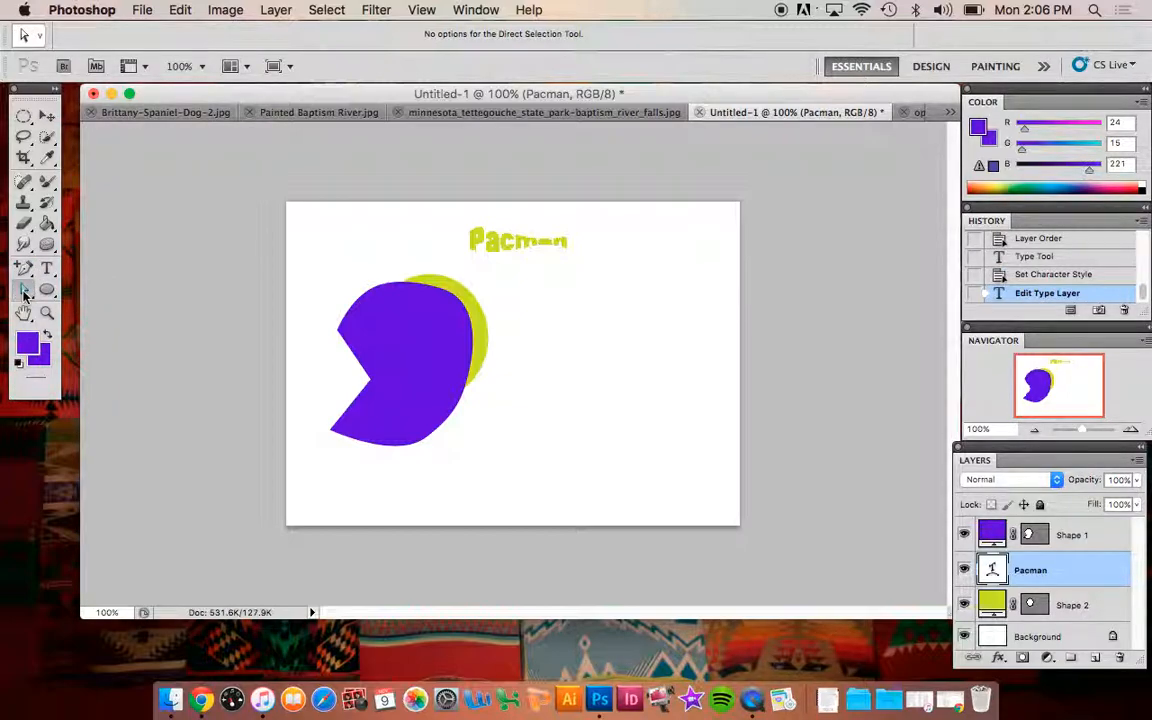
{"action": "right_click", "coordinate": [25, 291]}
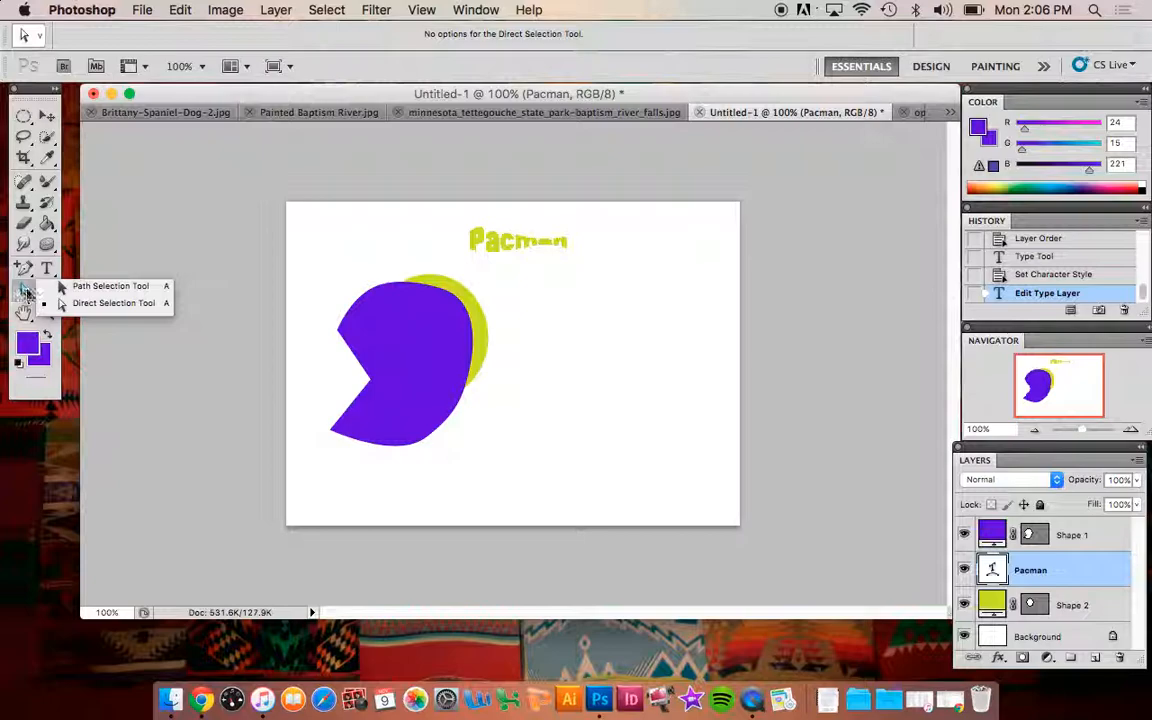
{"action": "left_click", "coordinate": [47, 268]}
{"action": "left_click", "coordinate": [48, 290]}
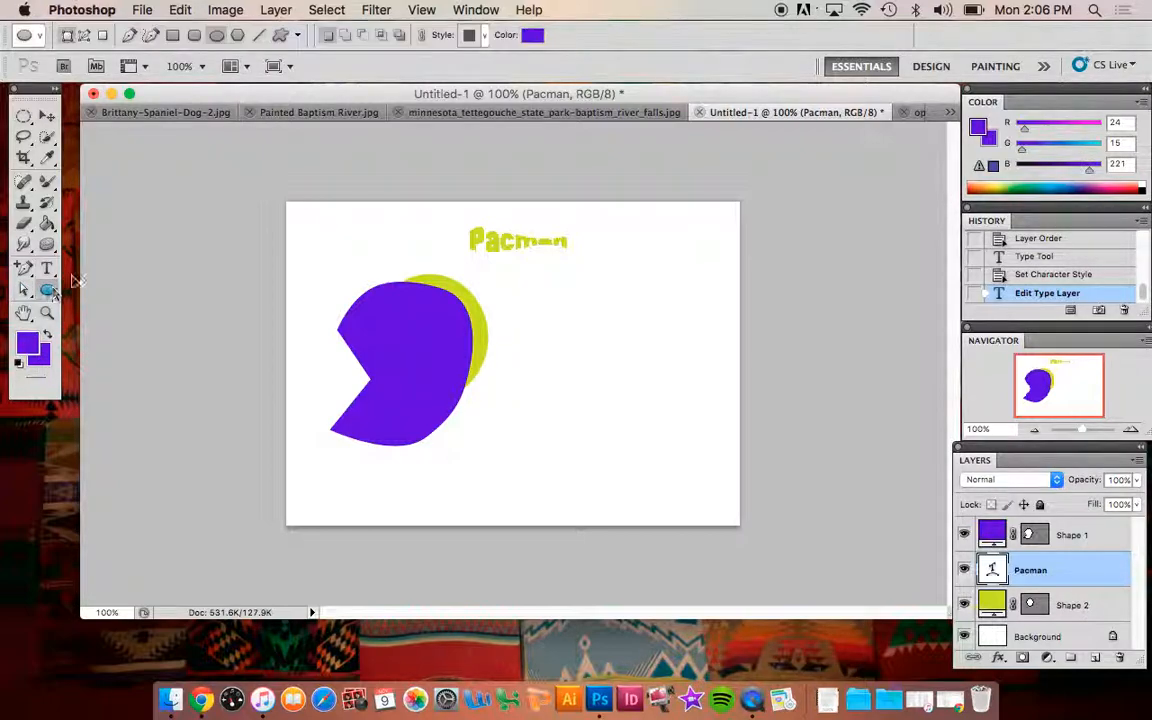